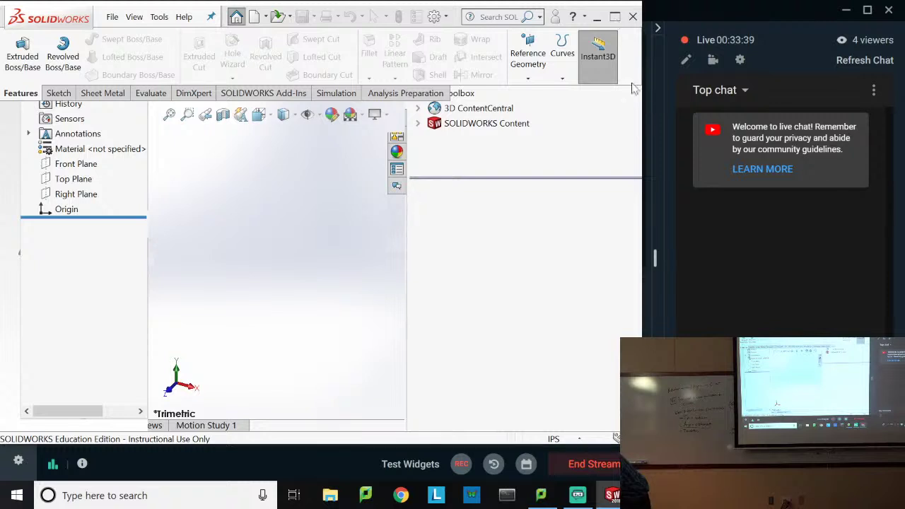
Step: Maximize the program window and start a new sketch on the Top Plane
click(615, 17)
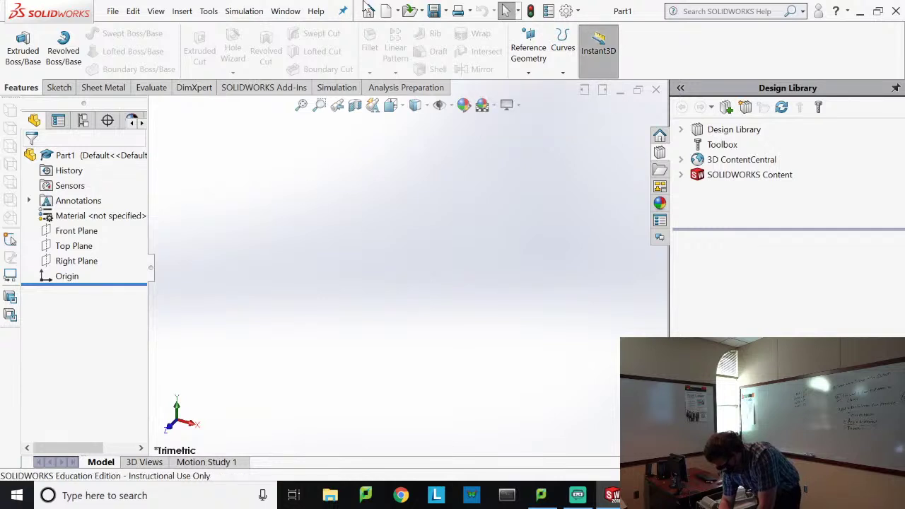
click(59, 87)
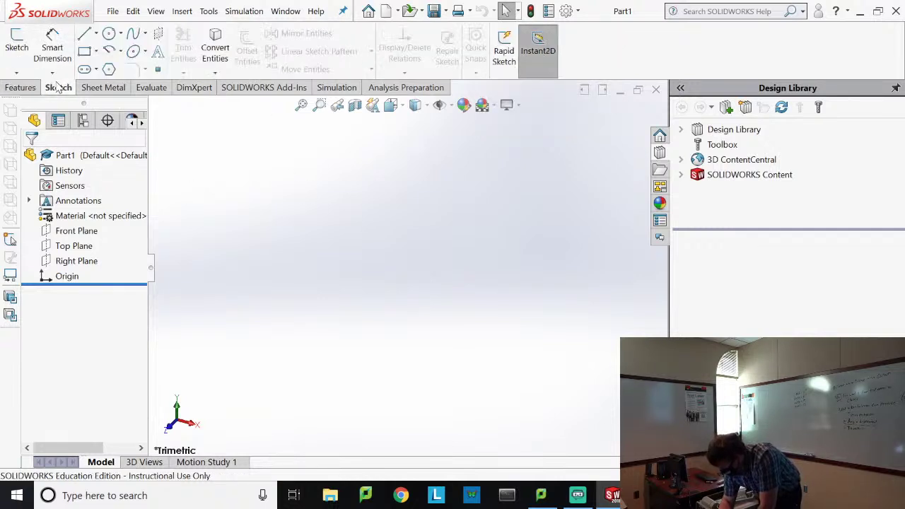
click(16, 42)
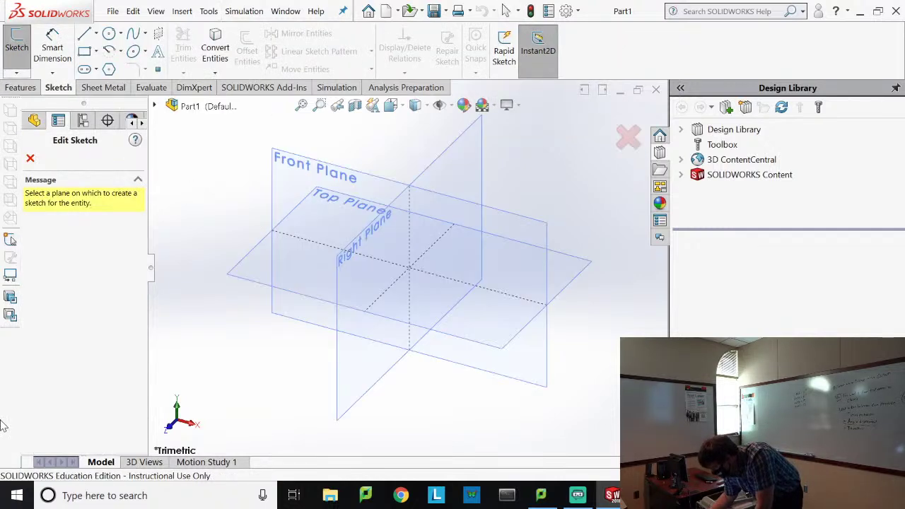
click(228, 277)
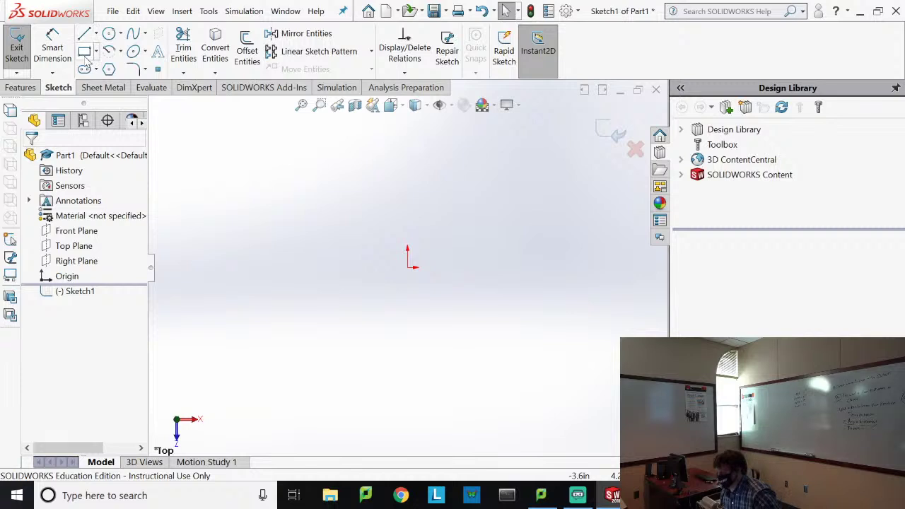
Step: Sketch a long, narrow corner rectangle about 0.55 in high, starting at the origin and extending to the right
click(84, 51)
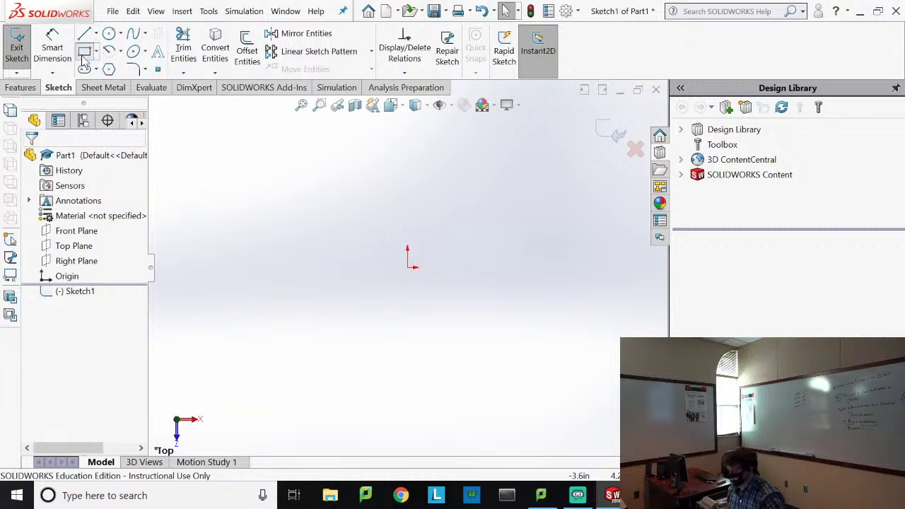
click(408, 267)
click(595, 247)
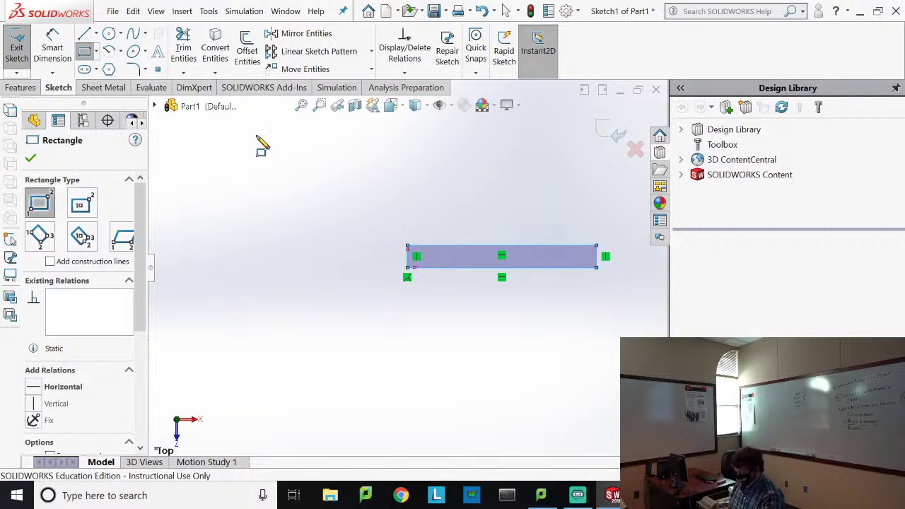
key(Escape)
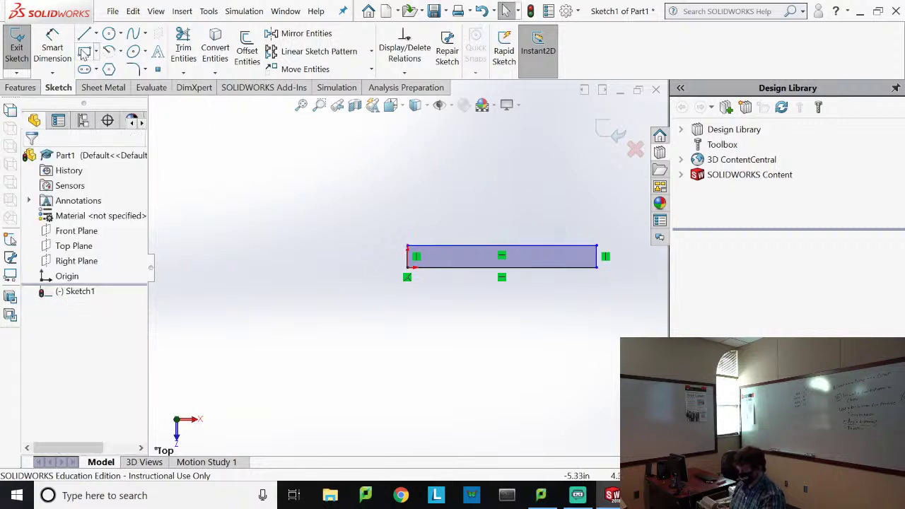
Step: Dimension the rectangle's left edge at 1 in and its upper edge at 7 in
click(52, 48)
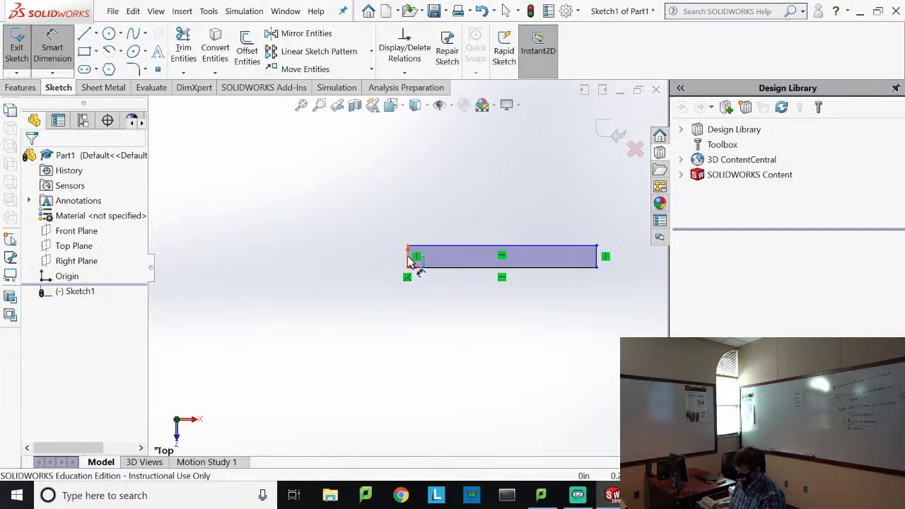
click(408, 260)
click(338, 260)
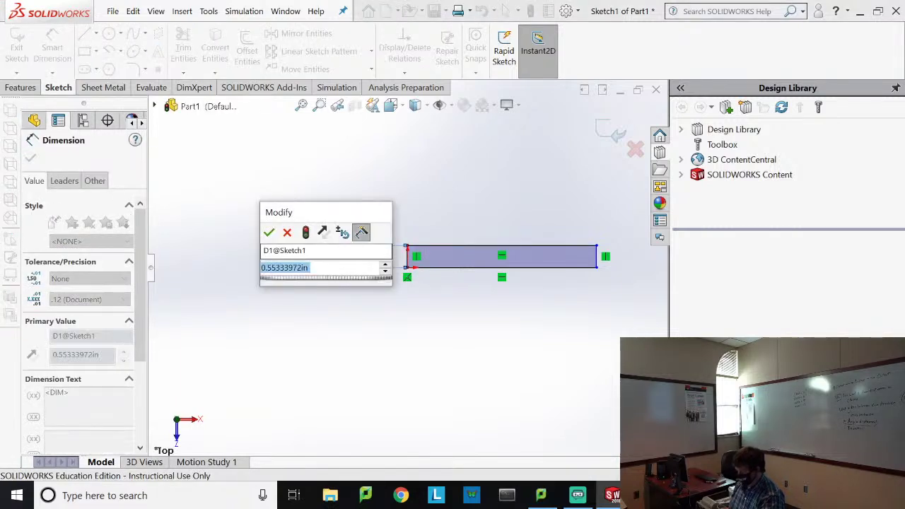
text(1)
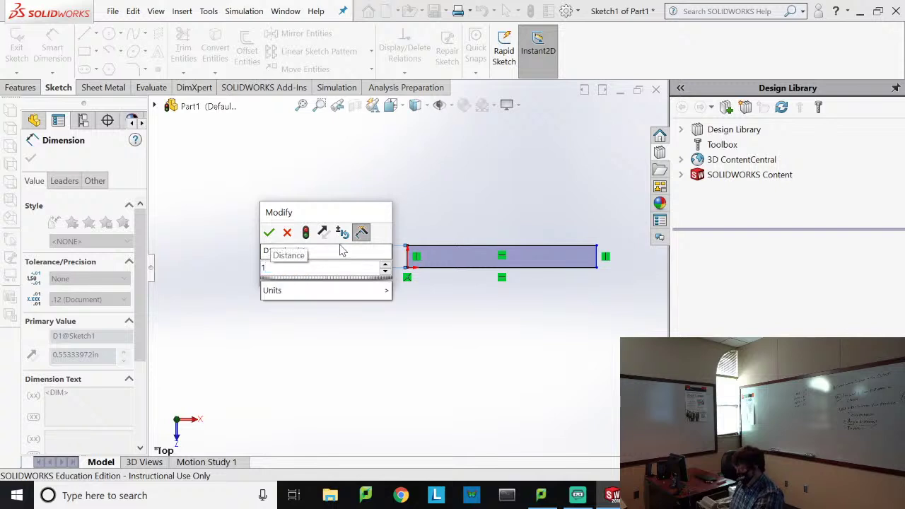
key(Return)
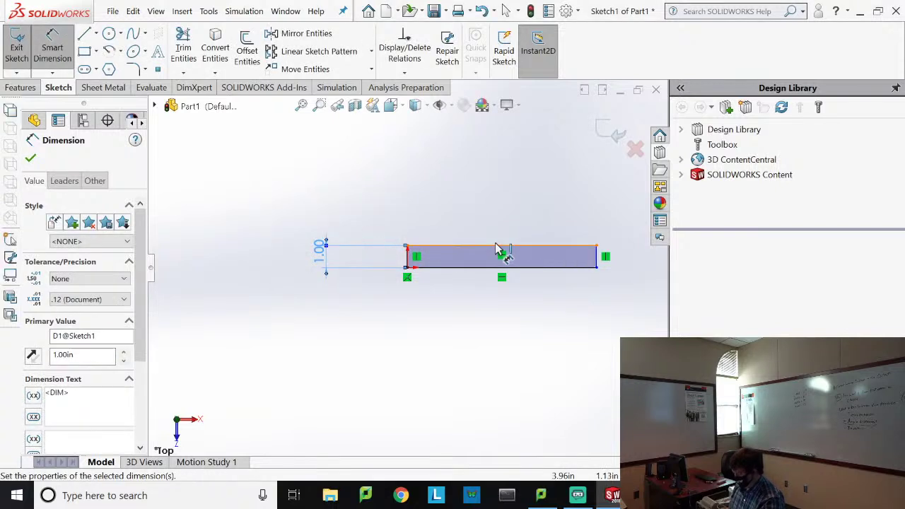
click(501, 255)
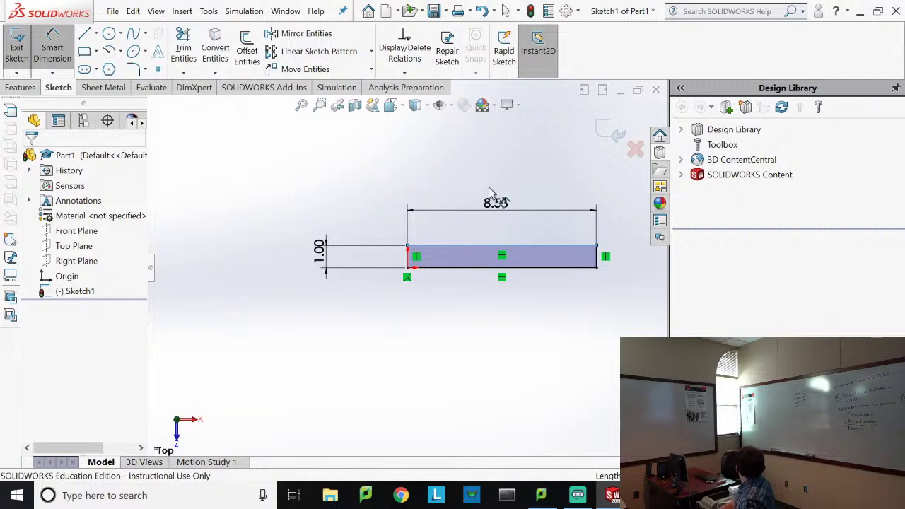
click(492, 201)
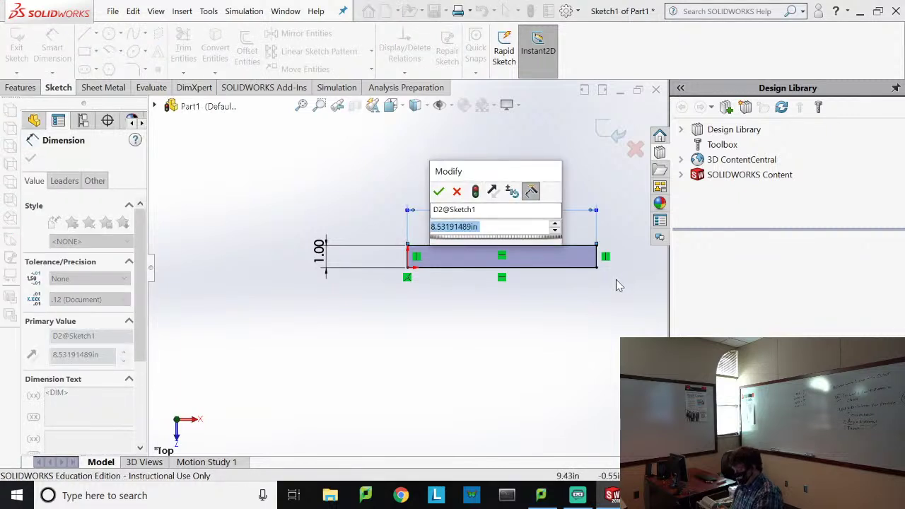
text(7)
key(Return)
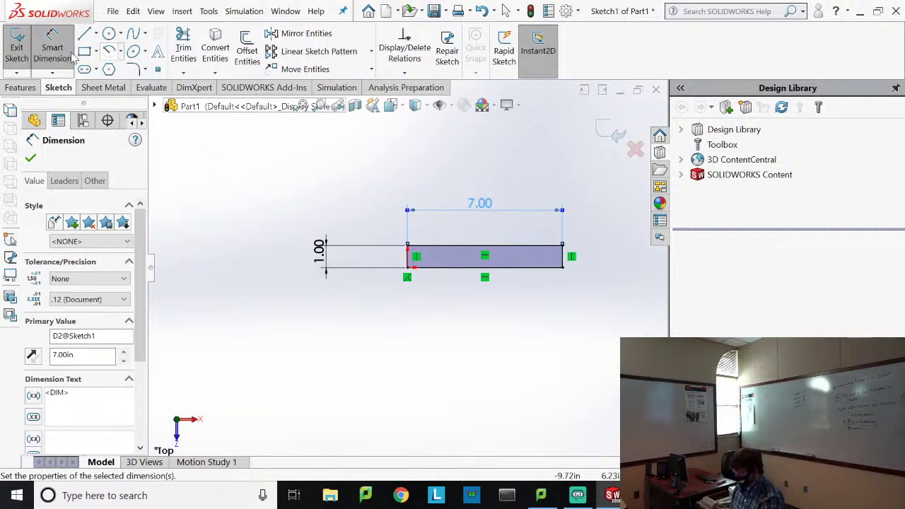
Step: Sketch a circle about 0.4 in in diameter inside the rectangle, near its left end
scroll(494, 270, up, 1)
scroll(475, 263, down, 4)
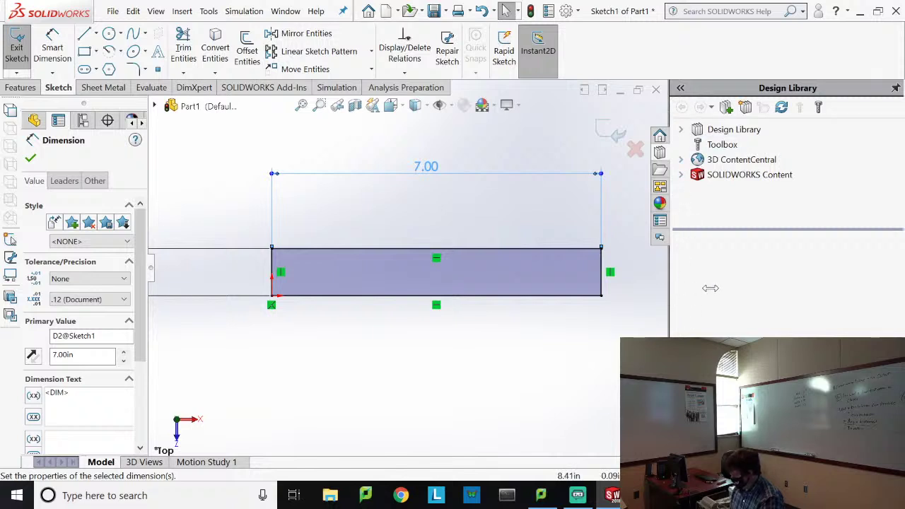
drag(709, 288, 832, 297)
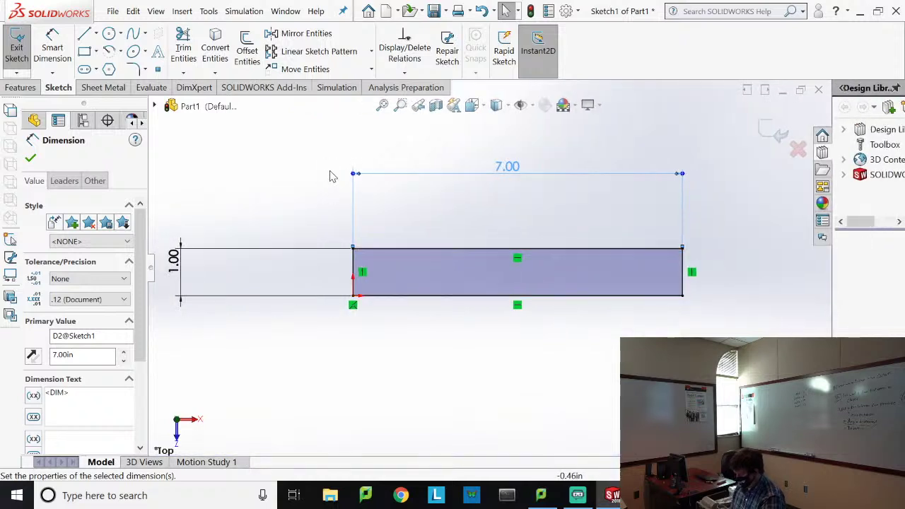
click(109, 34)
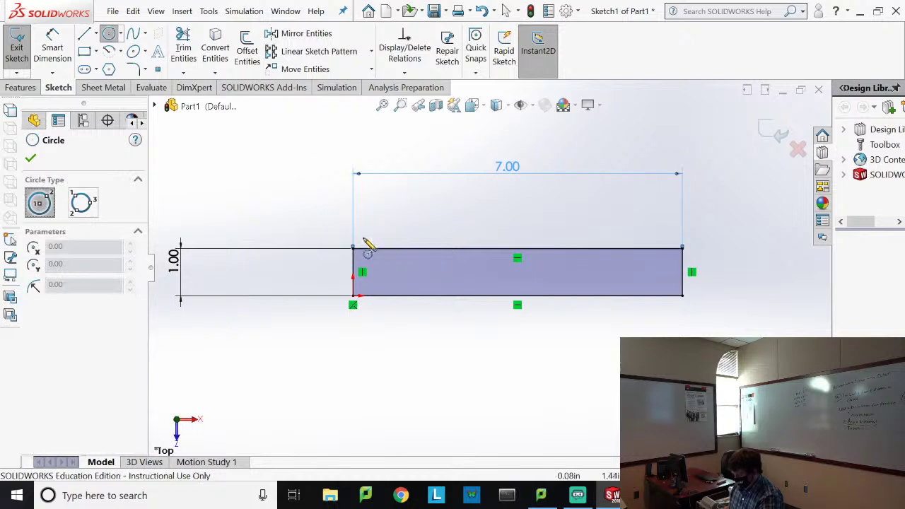
click(382, 274)
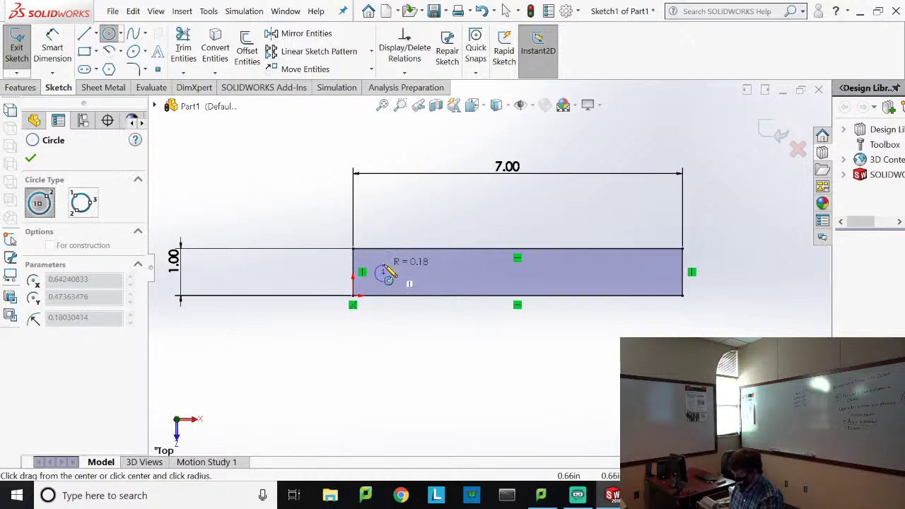
key(Escape)
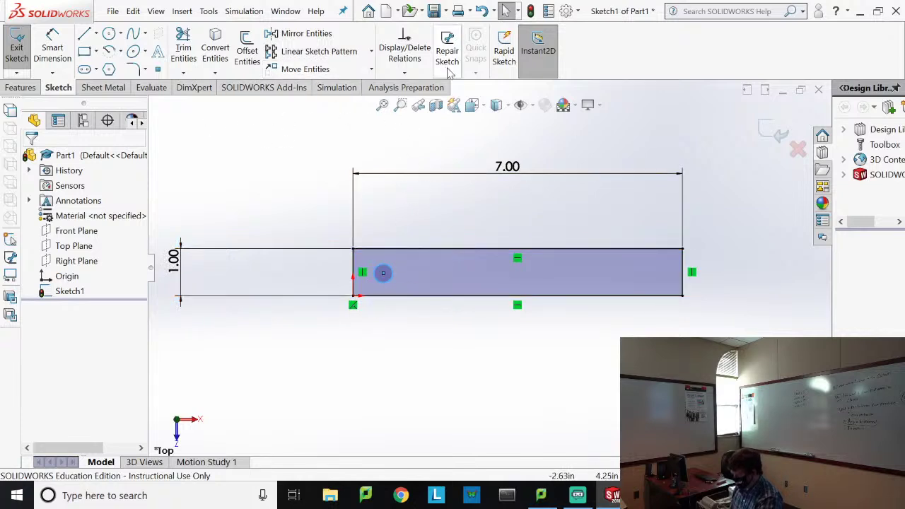
Step: Add a Horizontal relation between the circle's center point and the midpoint of the rectangle's left edge
click(413, 73)
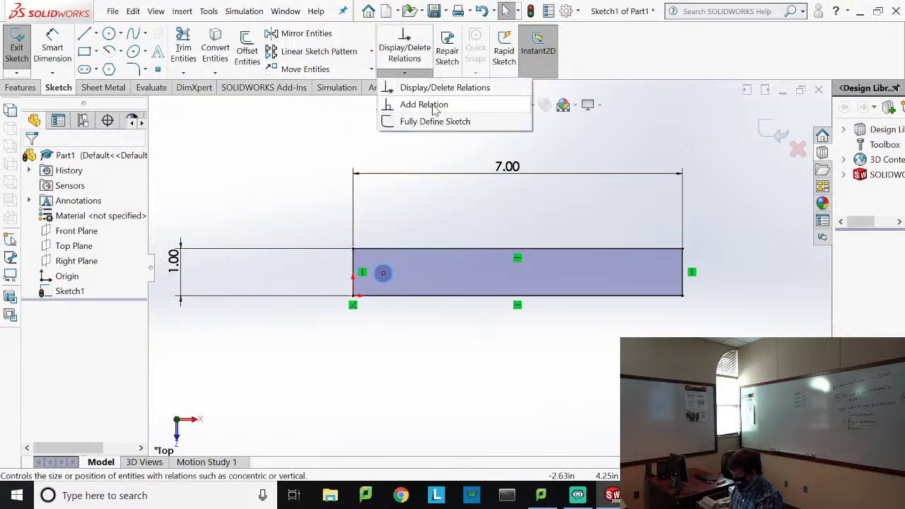
click(424, 104)
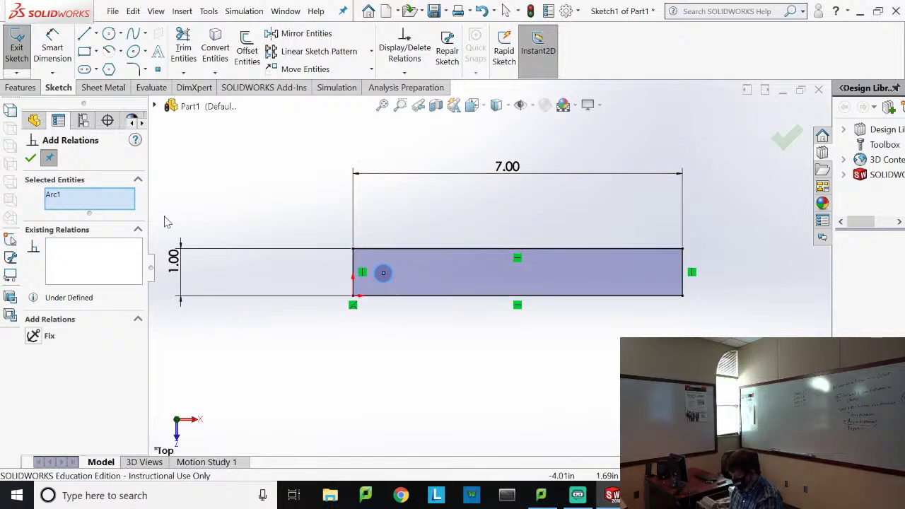
click(81, 204)
key(Delete)
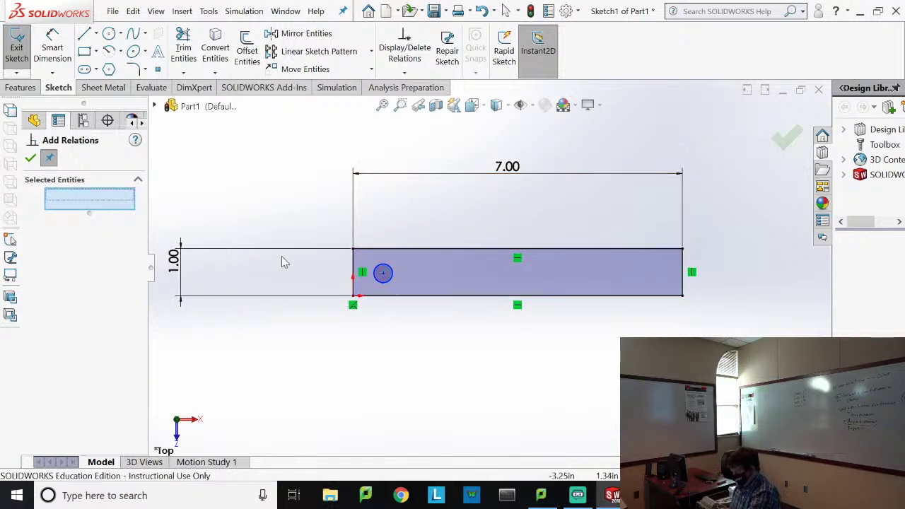
click(381, 274)
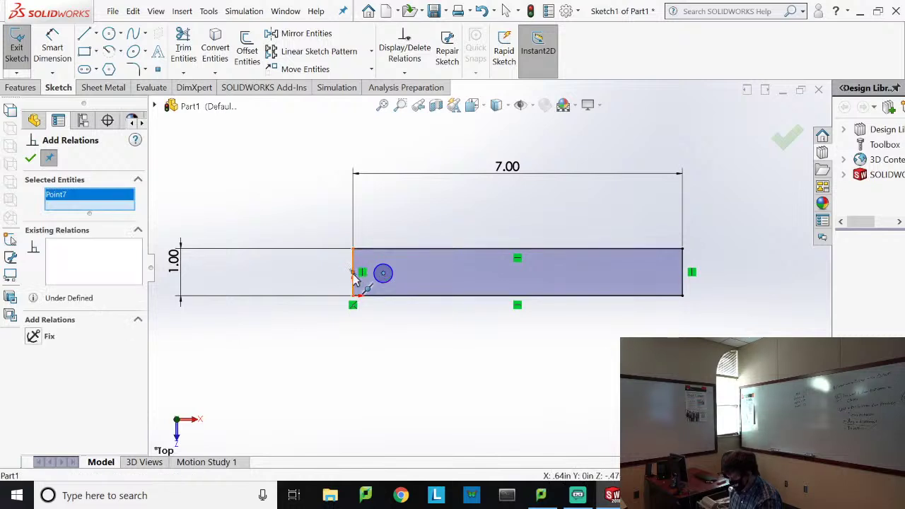
click(353, 272)
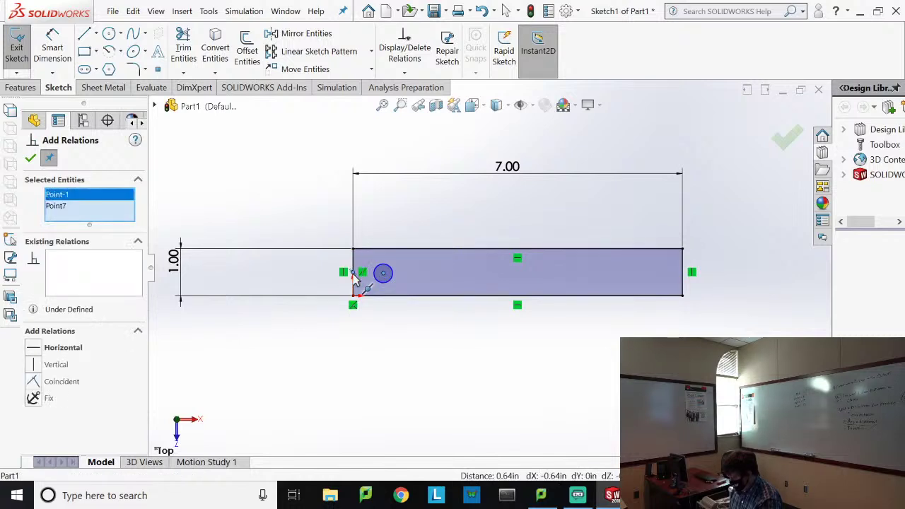
click(36, 346)
click(30, 159)
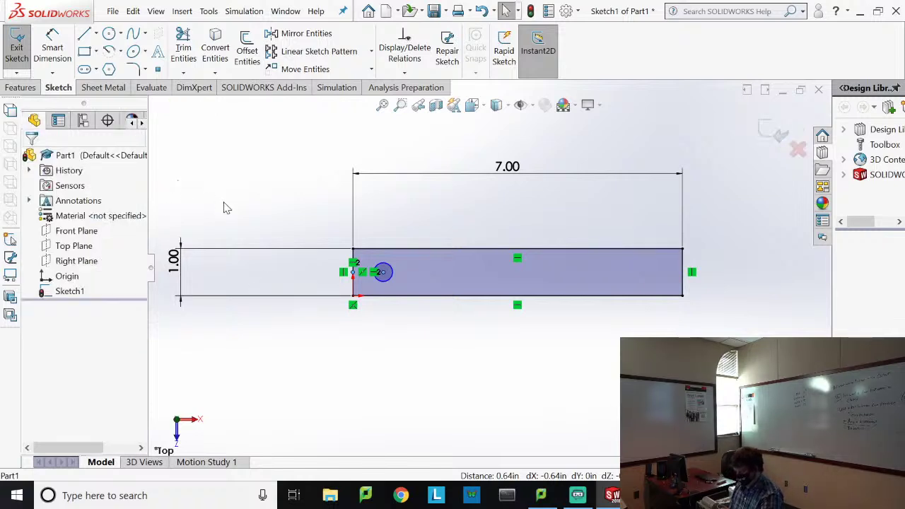
Step: Dimension the circle's center 1 in from the rectangle's left edge
click(52, 46)
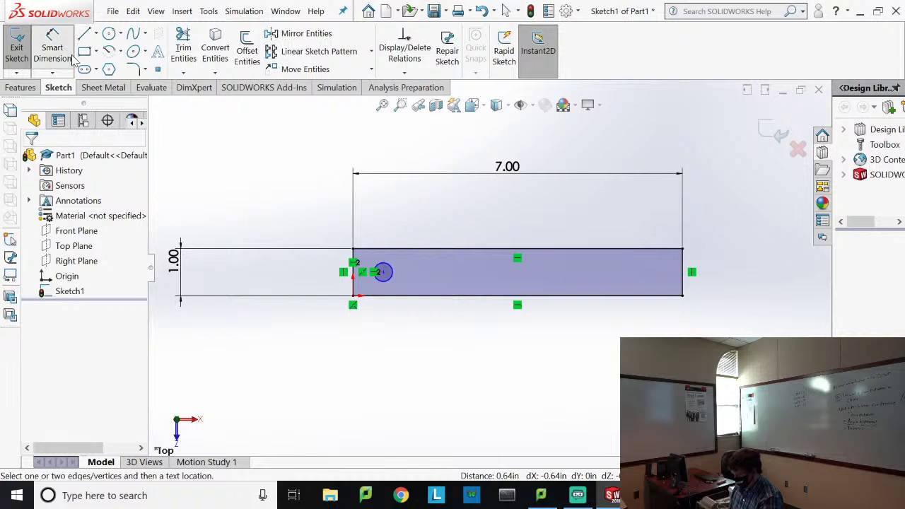
click(373, 282)
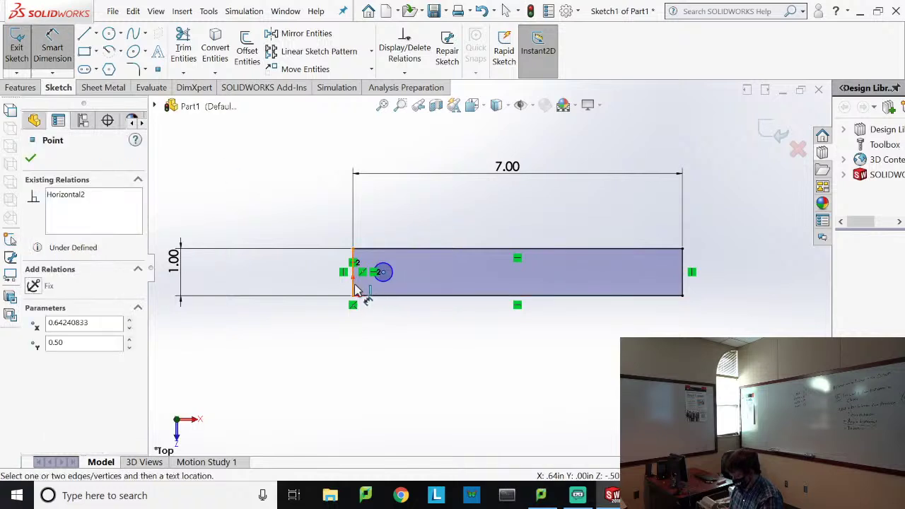
click(352, 291)
click(361, 360)
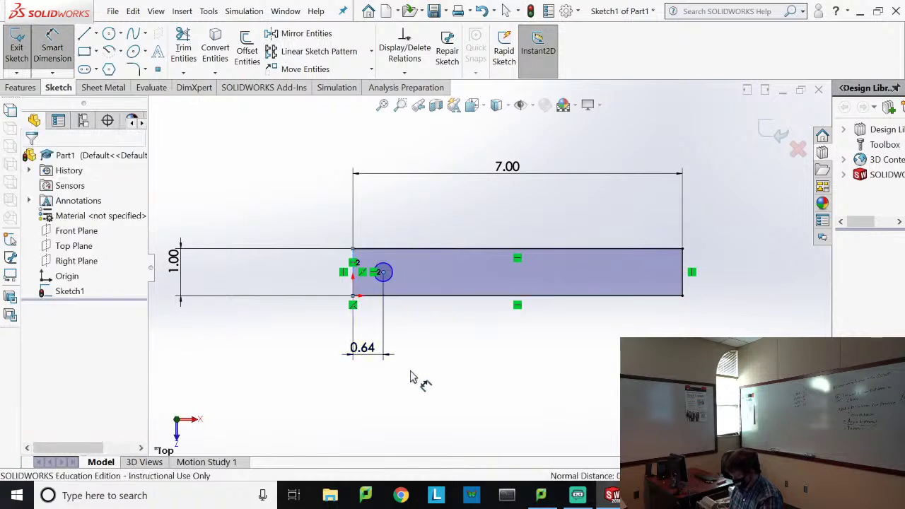
text(1)
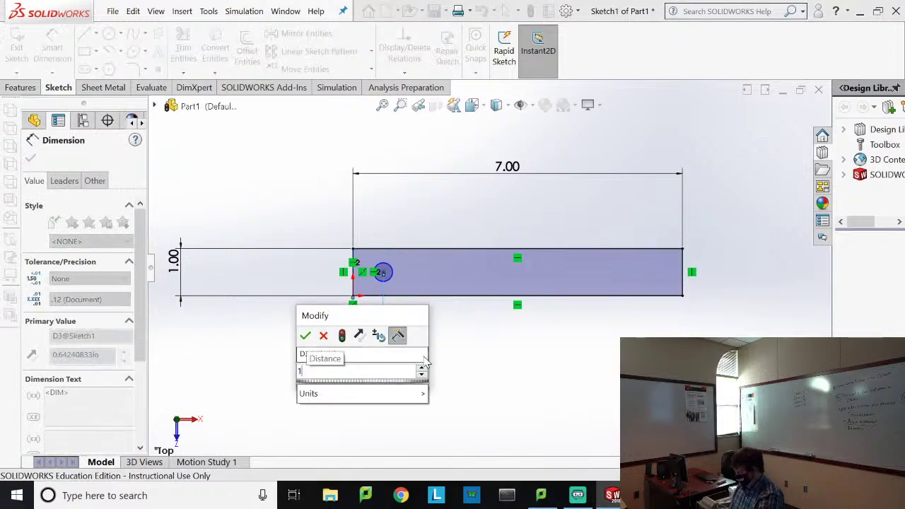
key(Return)
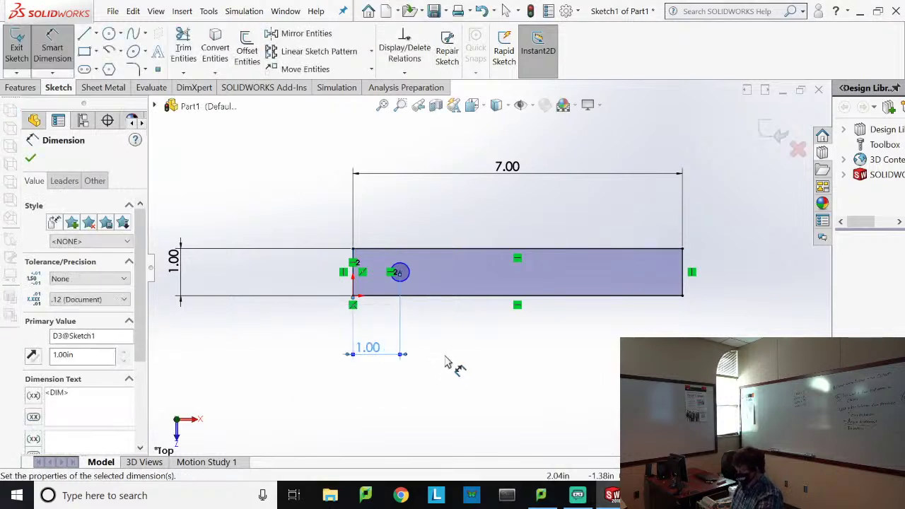
Step: Dimension the circle's diameter at 0.375 in
click(401, 273)
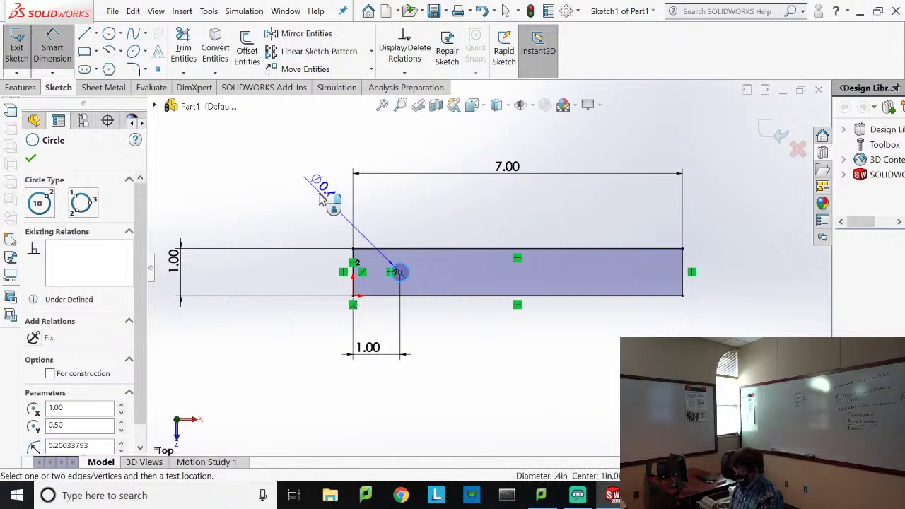
click(329, 198)
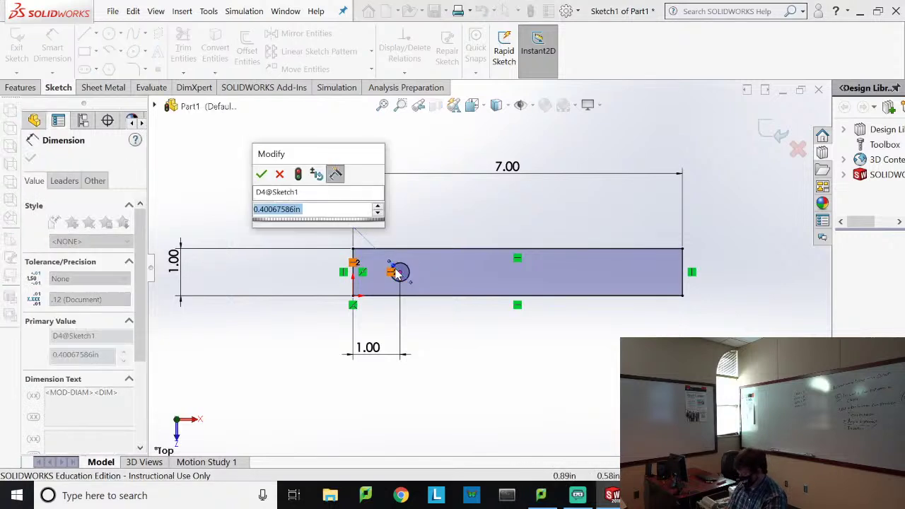
text(.)
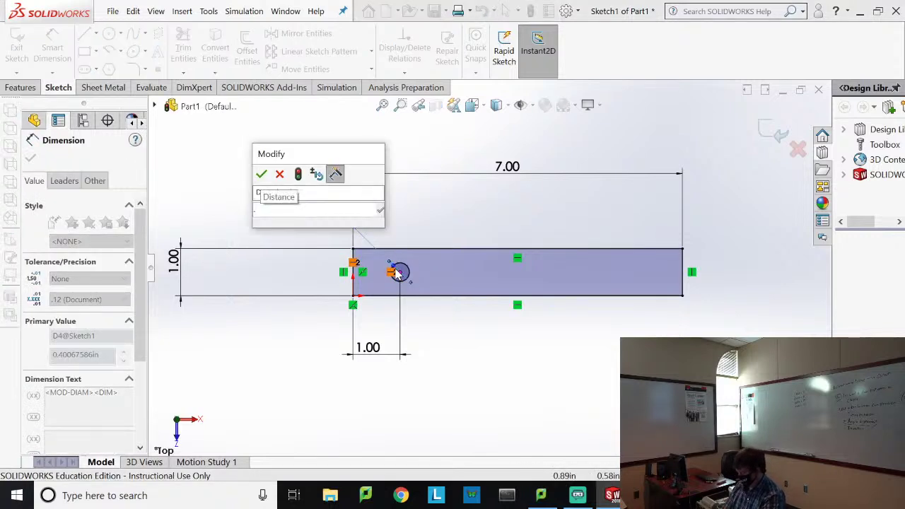
text(4)
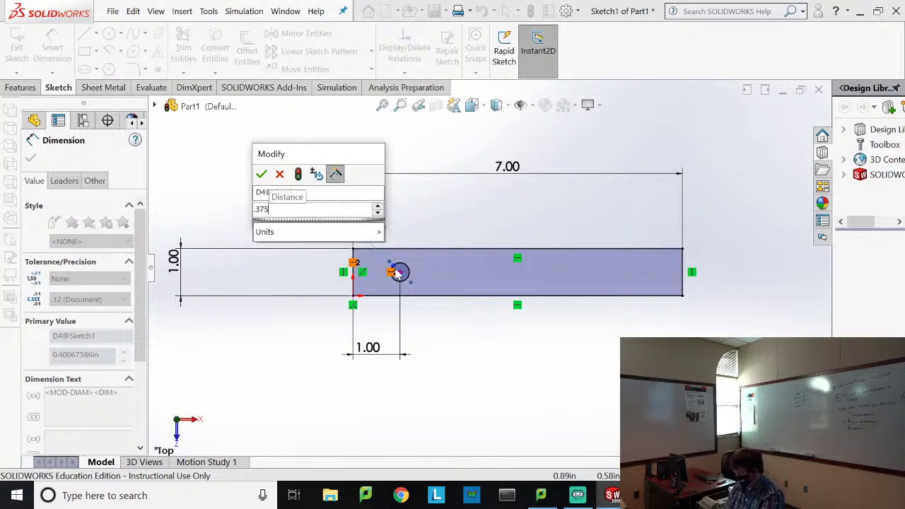
key(Return)
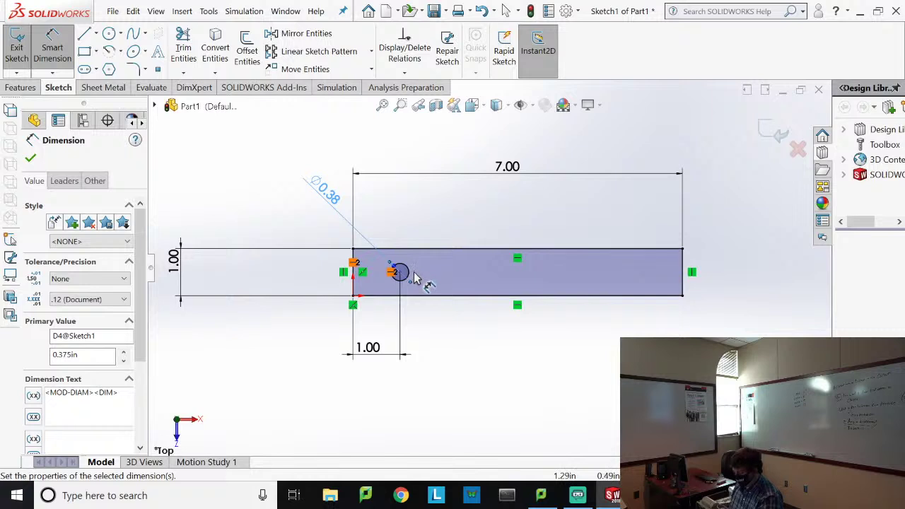
key(Escape)
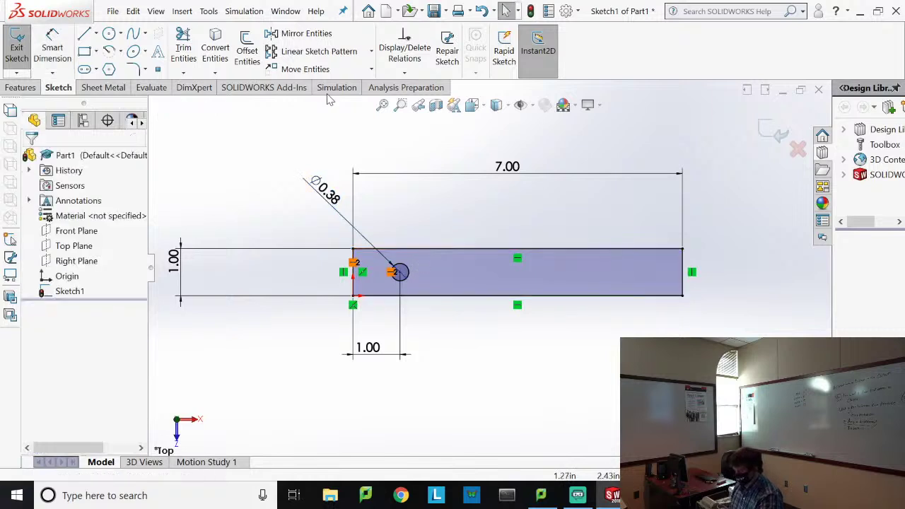
click(304, 34)
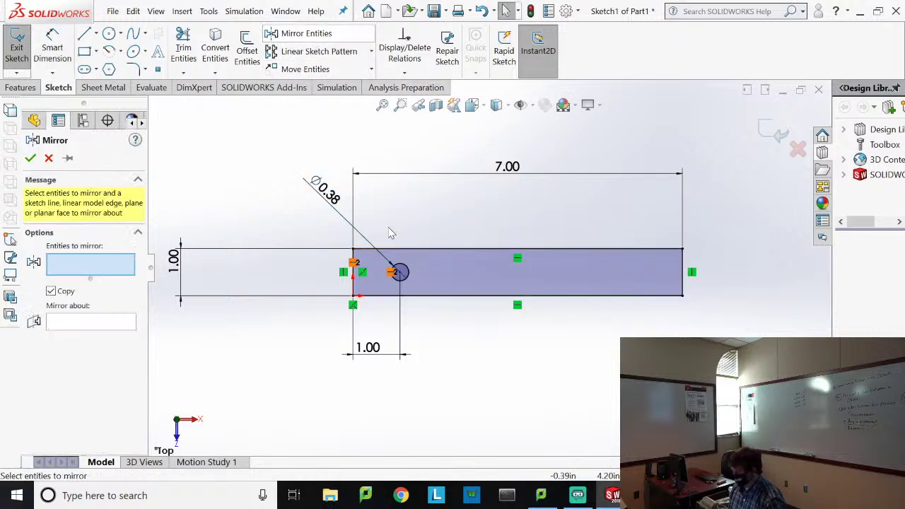
click(402, 272)
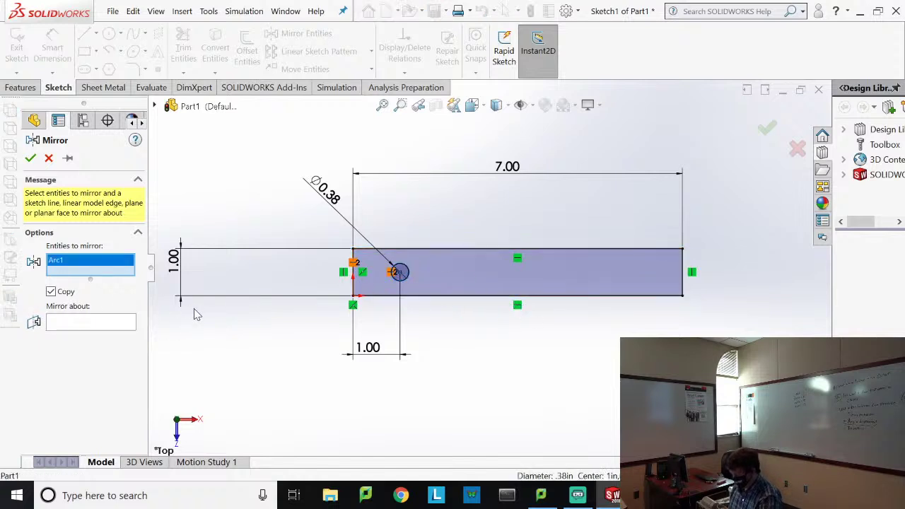
key(Escape)
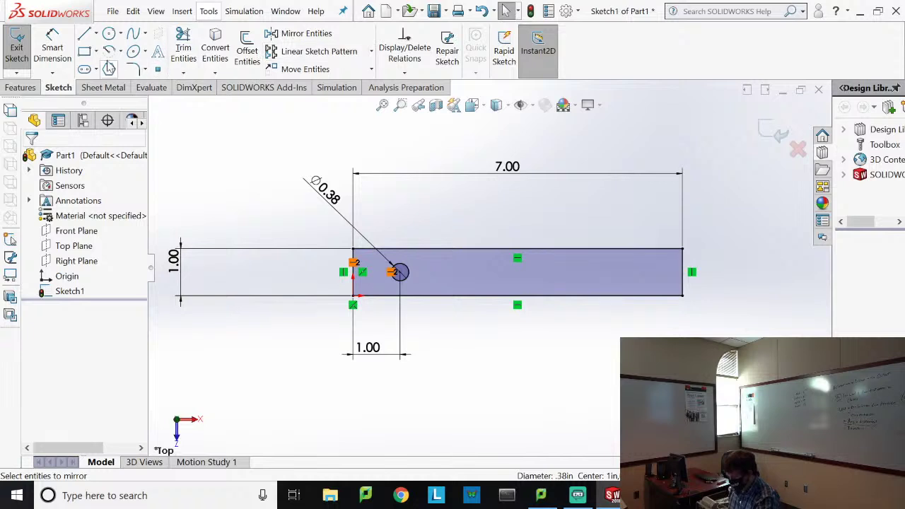
Step: Sketch a vertical centerline across the rectangle between the midpoints of its two 7 in edges
click(97, 34)
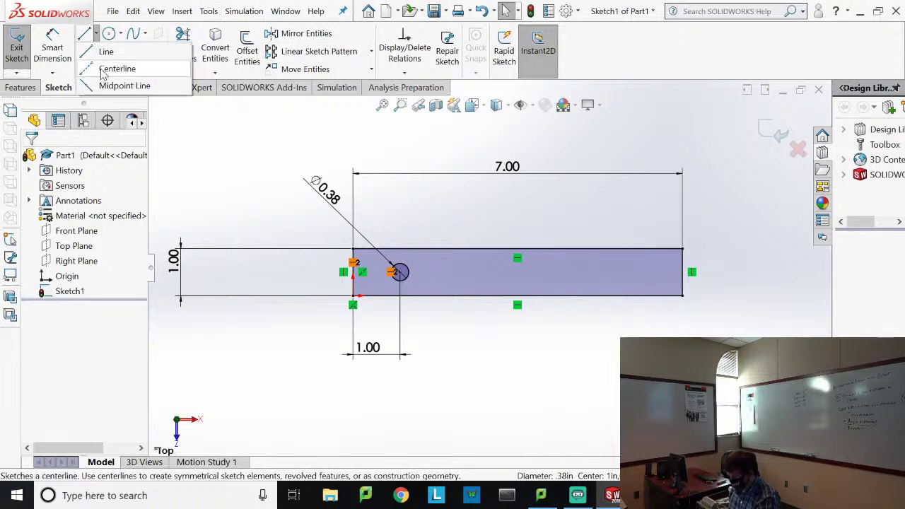
click(104, 70)
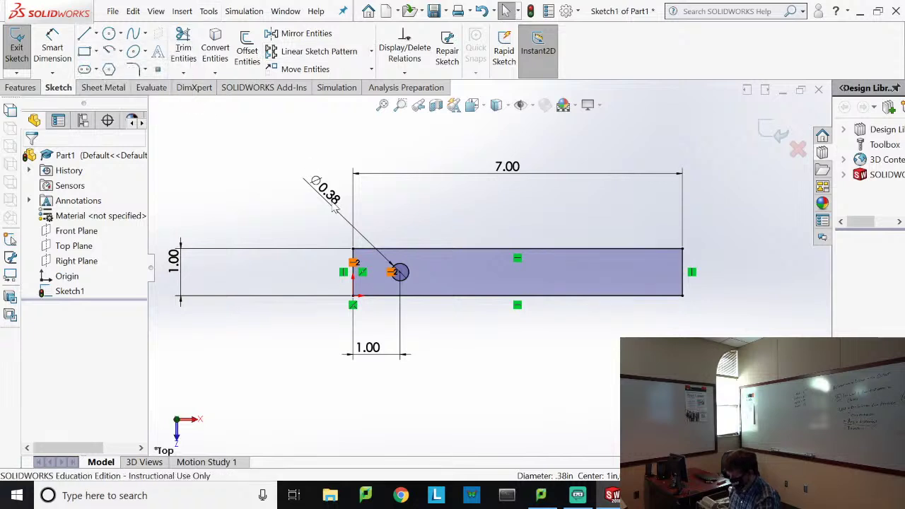
click(517, 294)
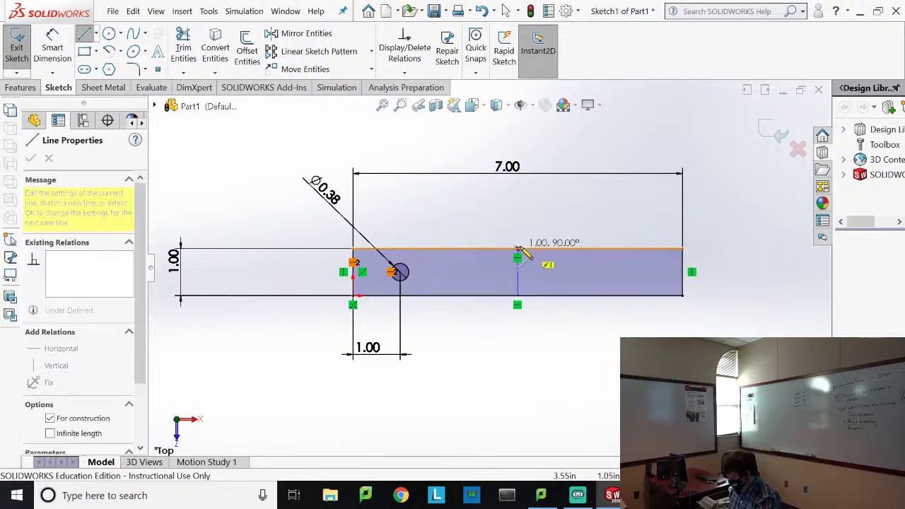
click(518, 248)
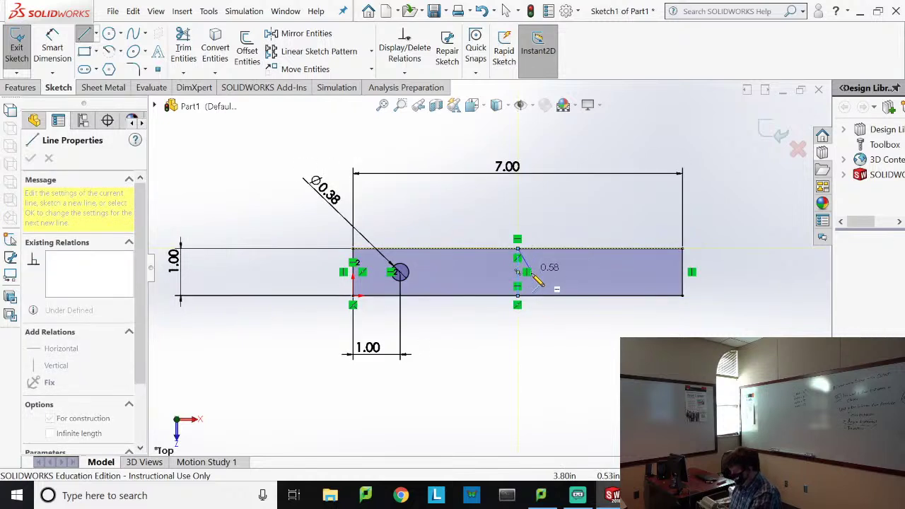
key(Escape)
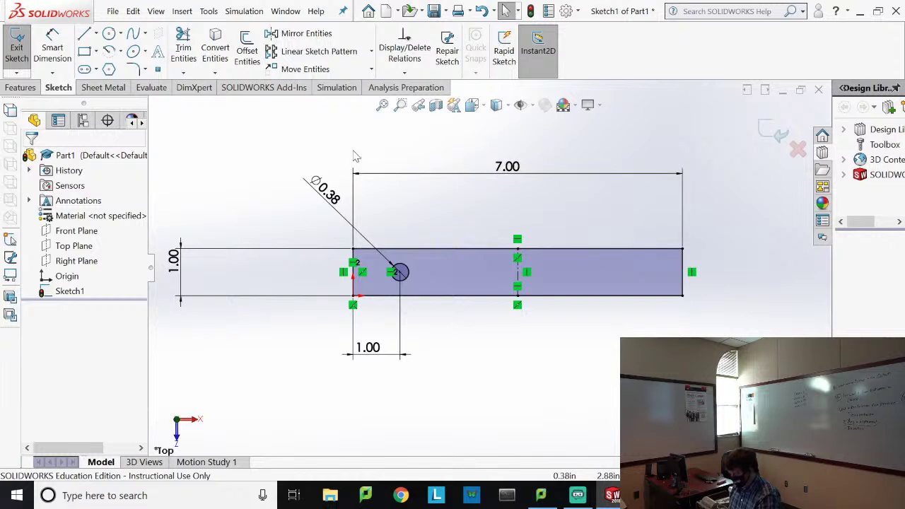
Step: Mirror the circle about the vertical centerline to place a matching hole near the rectangle's right end
click(408, 273)
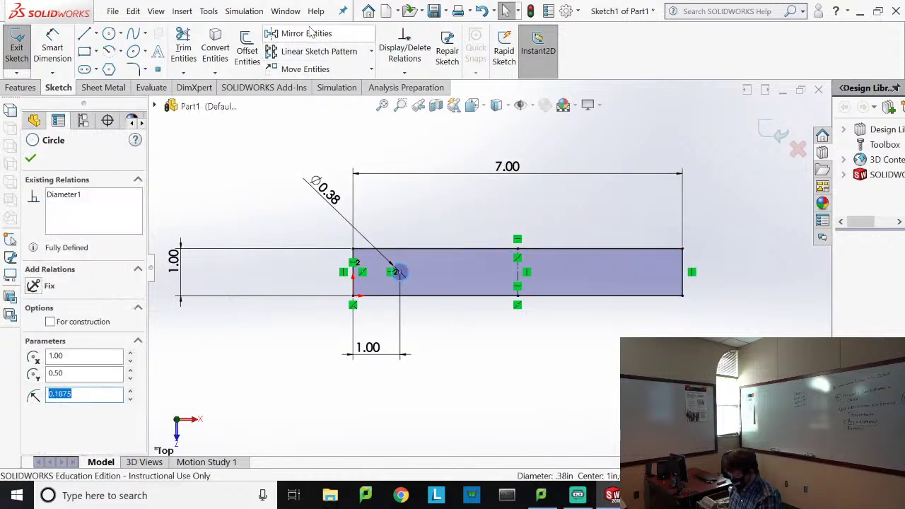
click(332, 35)
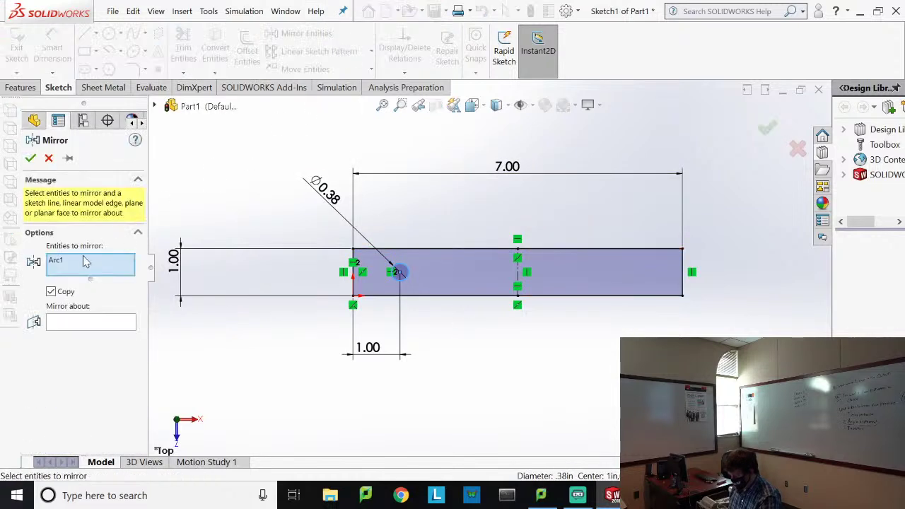
click(85, 327)
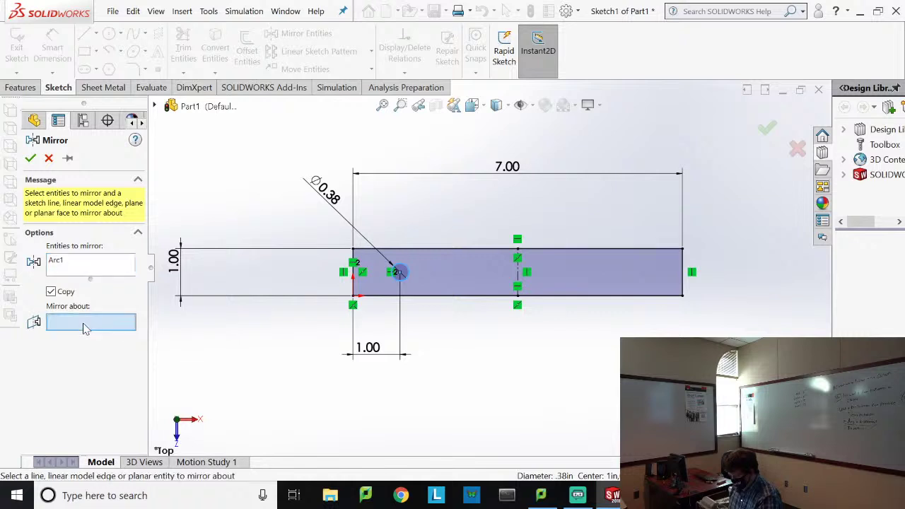
click(519, 277)
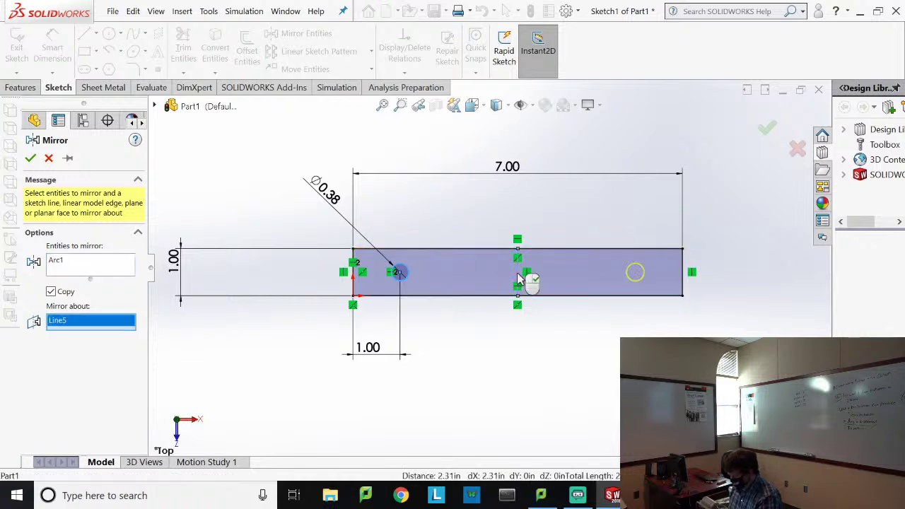
click(32, 158)
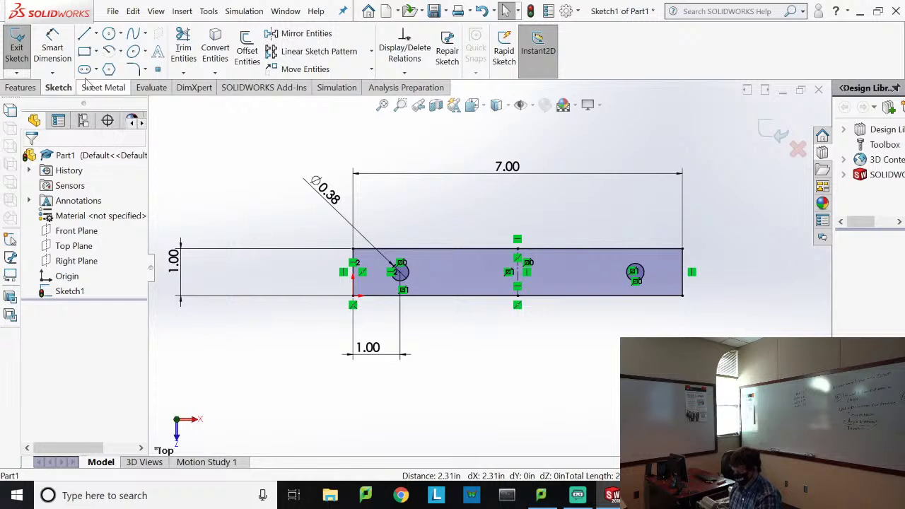
Step: Finish the sketch and extrude the bar profile with a Blind depth of 0.25 in
click(16, 46)
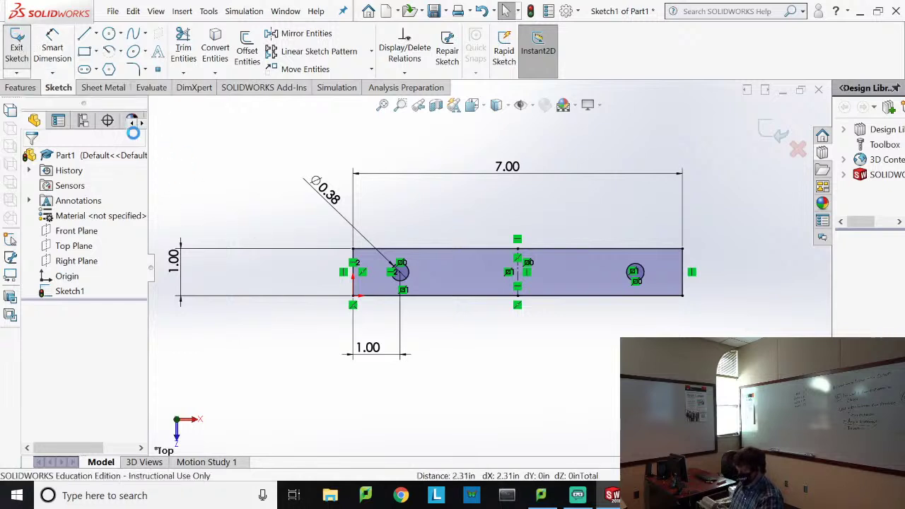
click(22, 87)
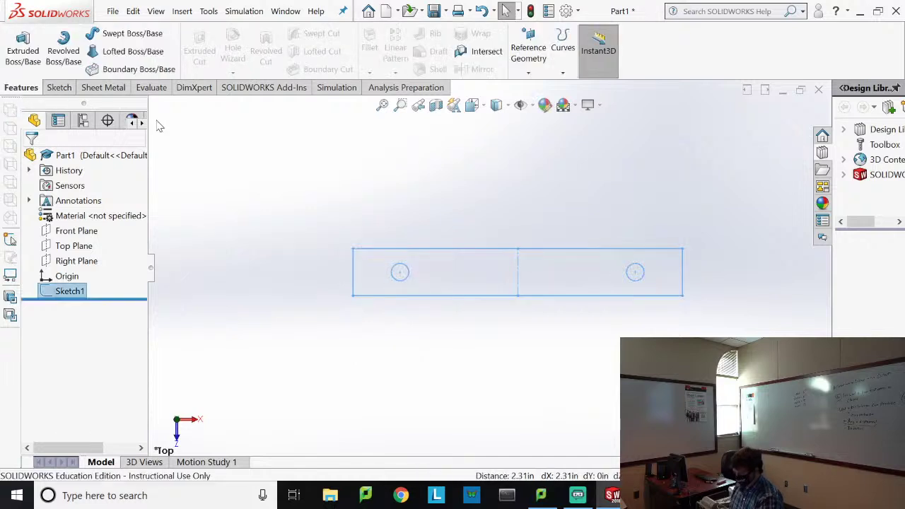
click(29, 53)
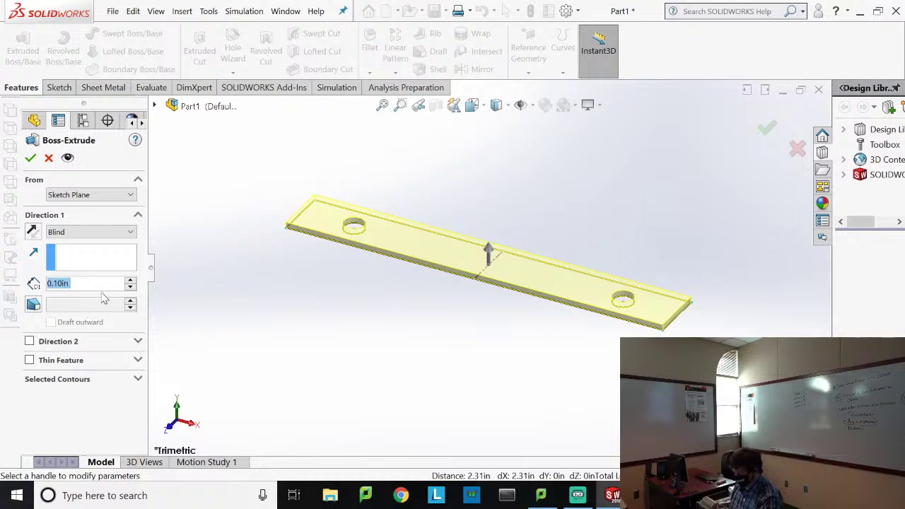
text(.25)
key(Return)
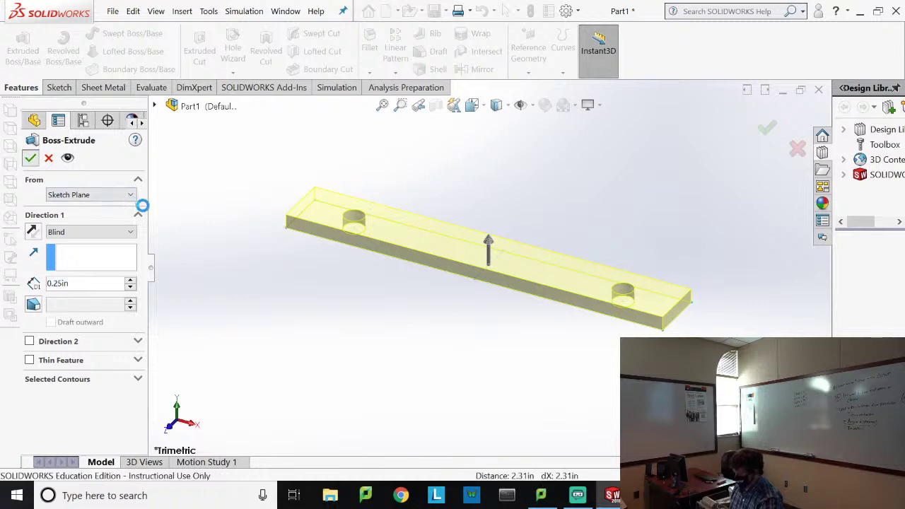
key(Return)
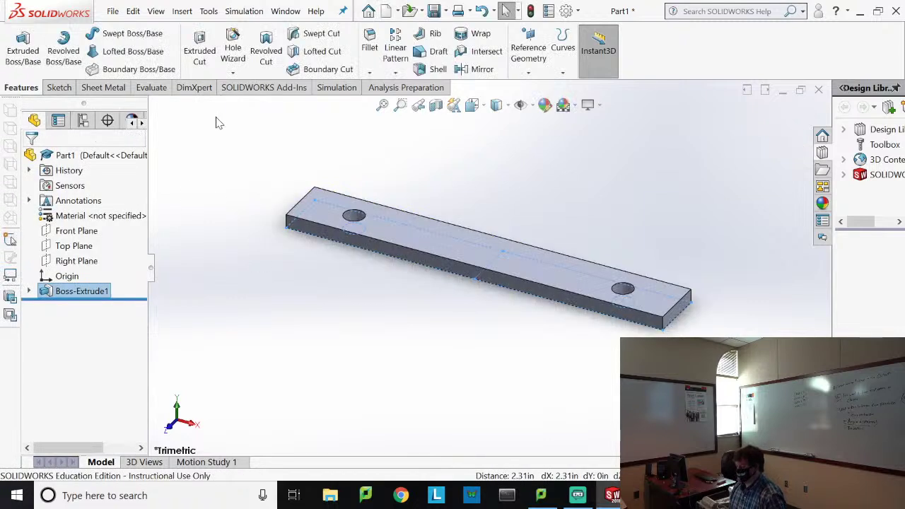
Step: Start saving the part under a new name and browse to Desktop > Doane Classes > 2020 Fall > EGR 302 > SolidWorks
click(112, 12)
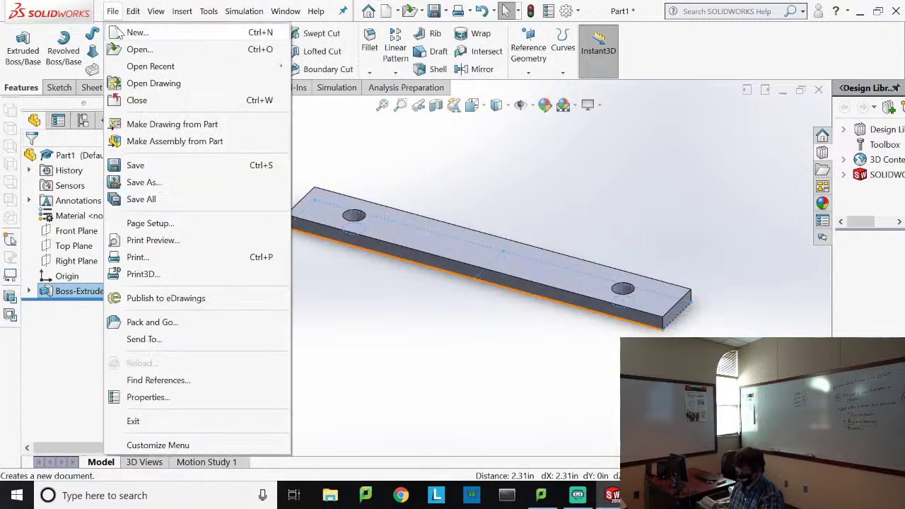
click(143, 182)
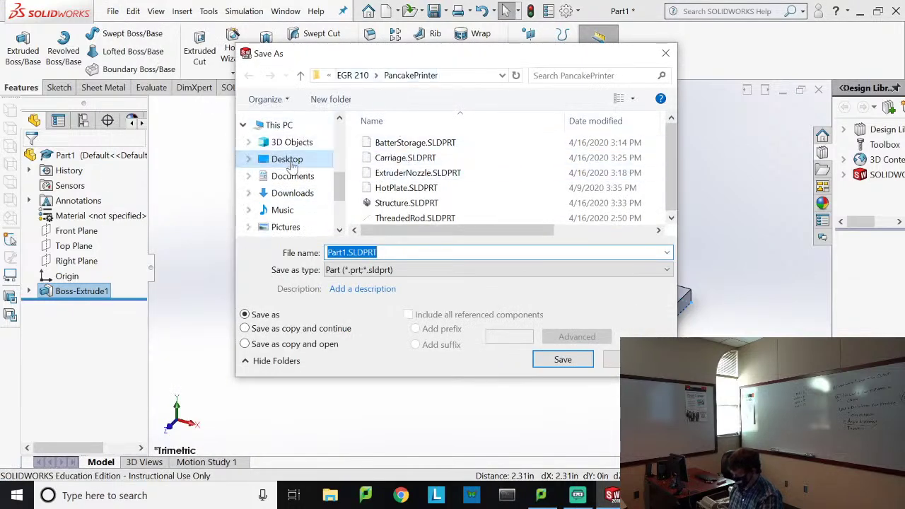
click(287, 161)
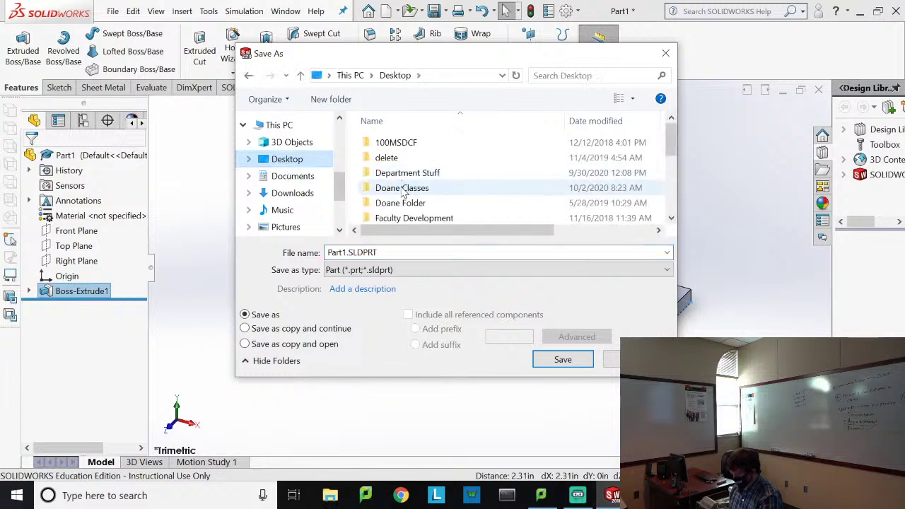
double_click(401, 188)
click(401, 189)
double_click(401, 190)
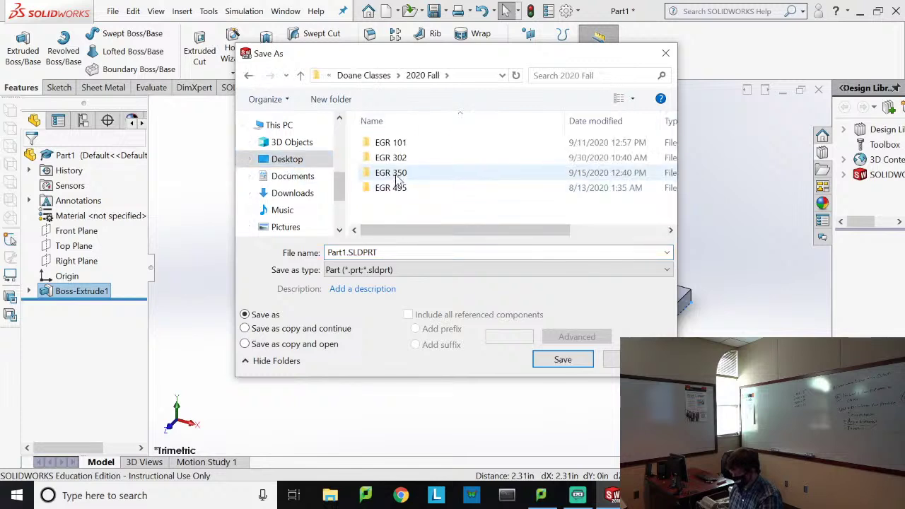
double_click(400, 158)
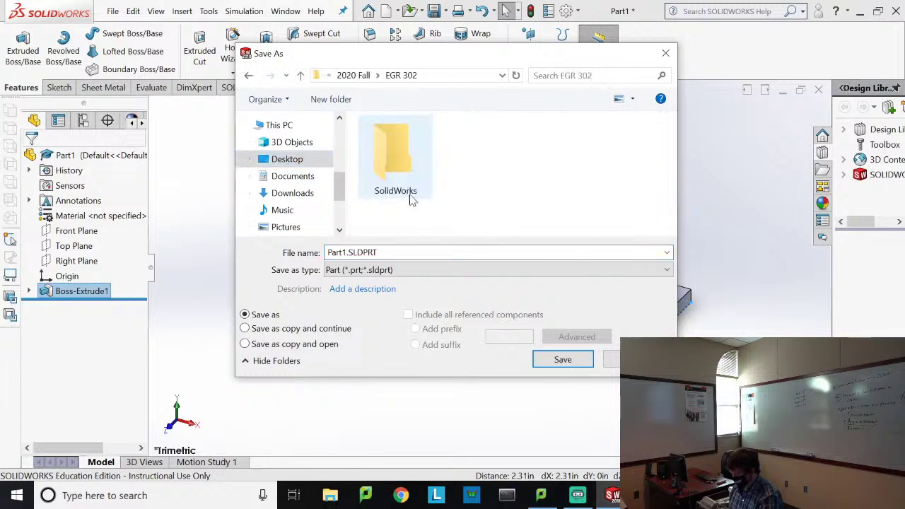
right_click(452, 180)
click(385, 166)
double_click(385, 166)
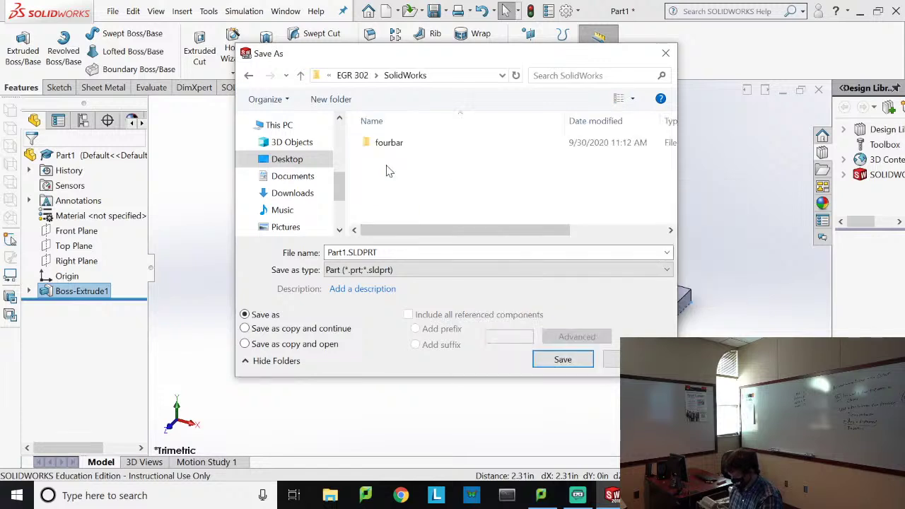
Step: Create a folder named fourbar2 inside the SolidWorks folder and open it as the save location
right_click(400, 176)
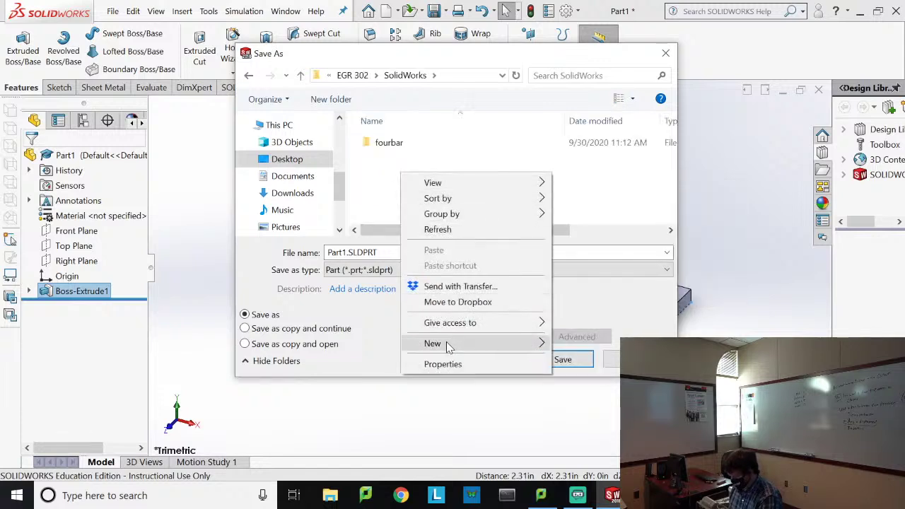
mouse_move(554, 350)
click(593, 178)
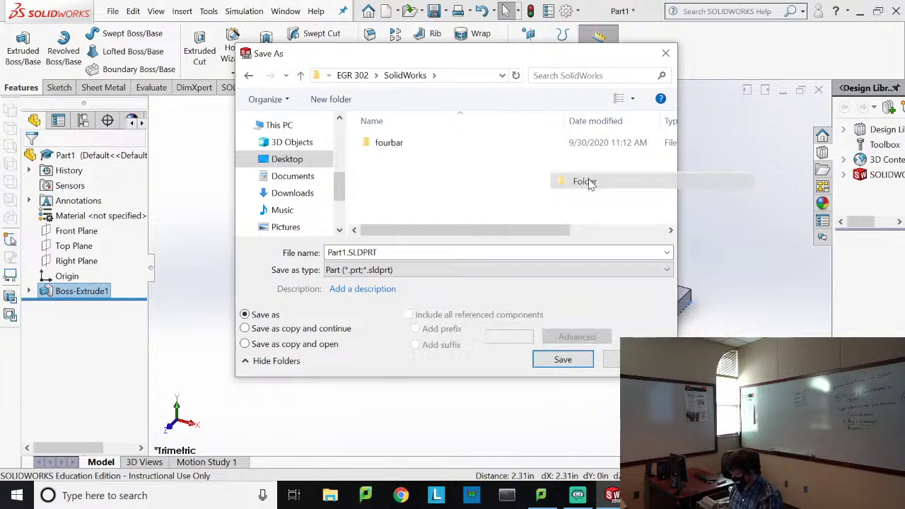
text(fourbar2)
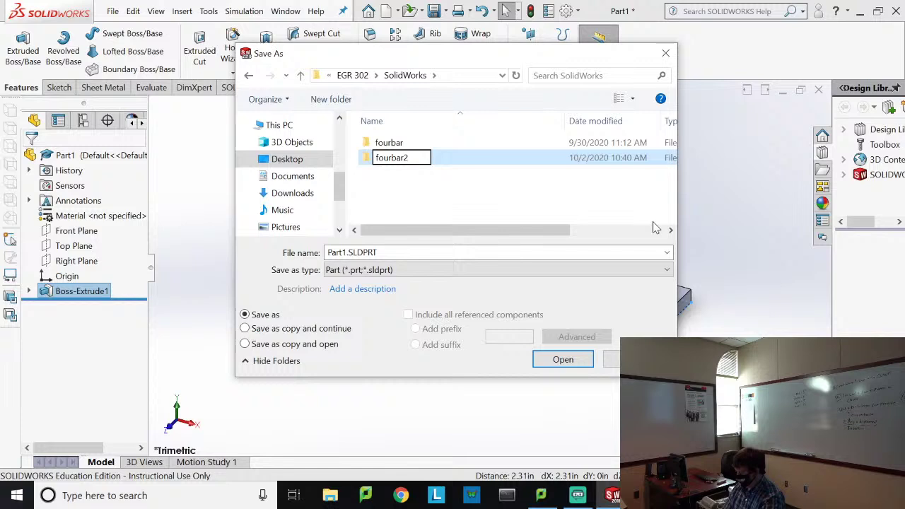
key(Return)
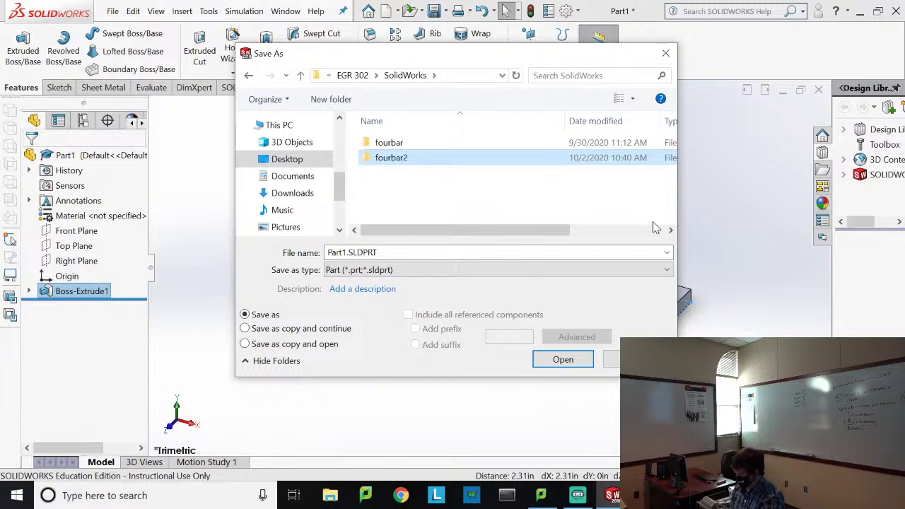
double_click(398, 160)
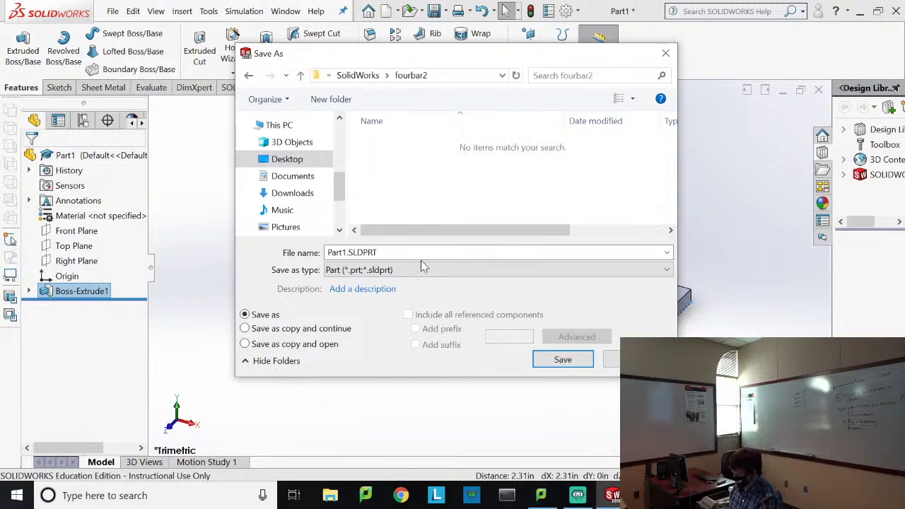
Step: Save the part as CRANK in the fourbar2 folder
click(445, 254)
text(CRANK)
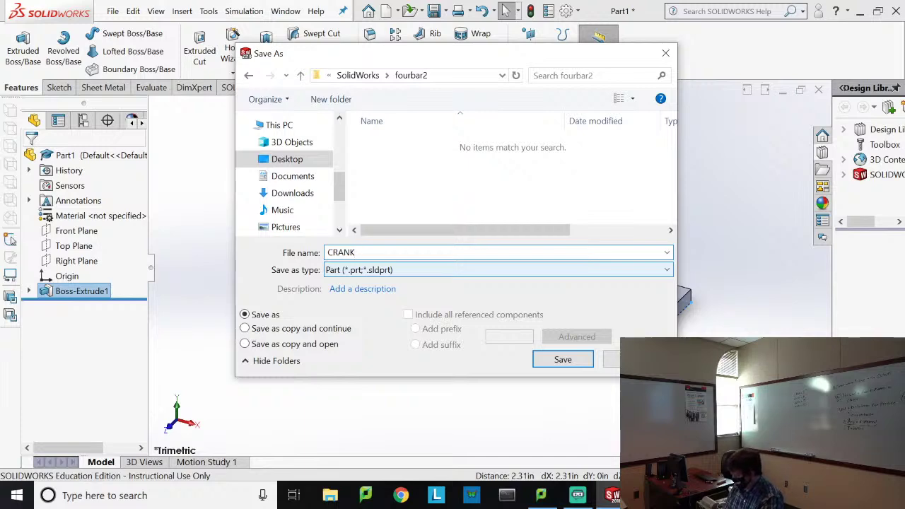
key(Return)
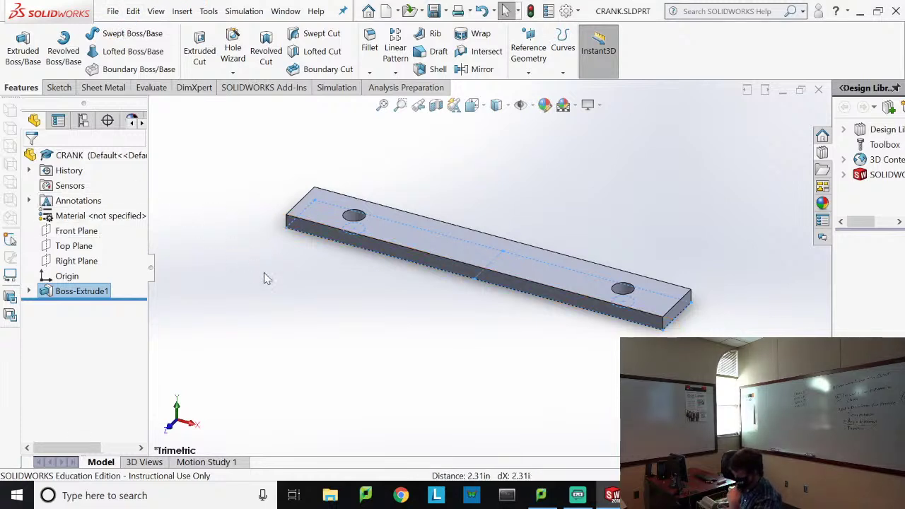
Step: Edit the bar's base sketch to set its overall length to 16 in, and exit the sketch
middle_drag(264, 277, 262, 404)
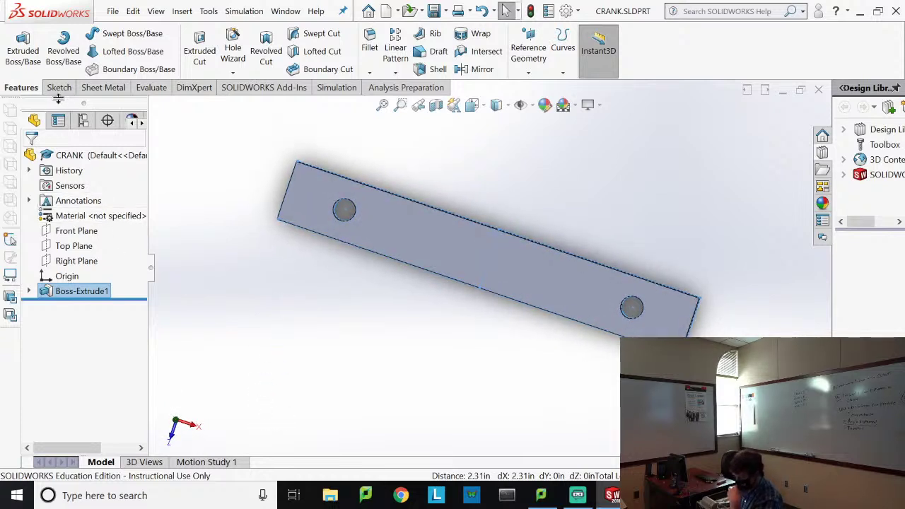
click(113, 11)
click(29, 292)
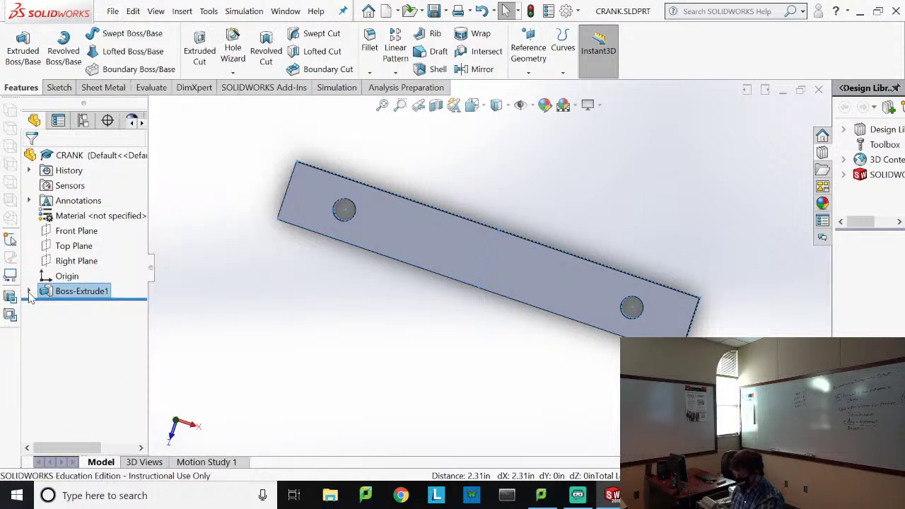
click(29, 292)
click(82, 308)
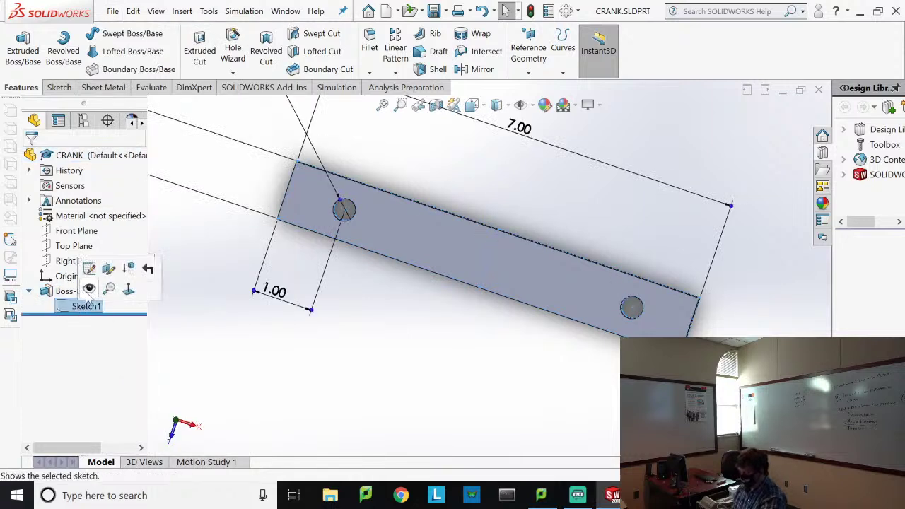
click(92, 279)
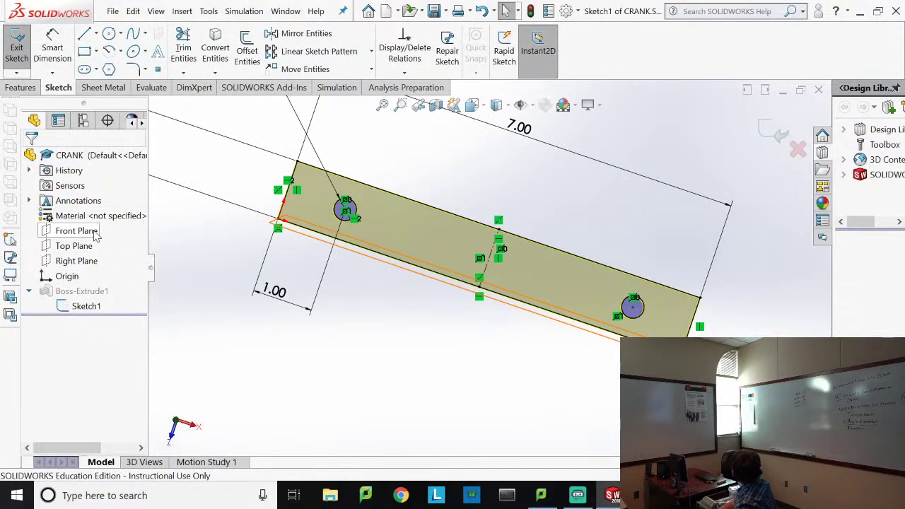
click(522, 128)
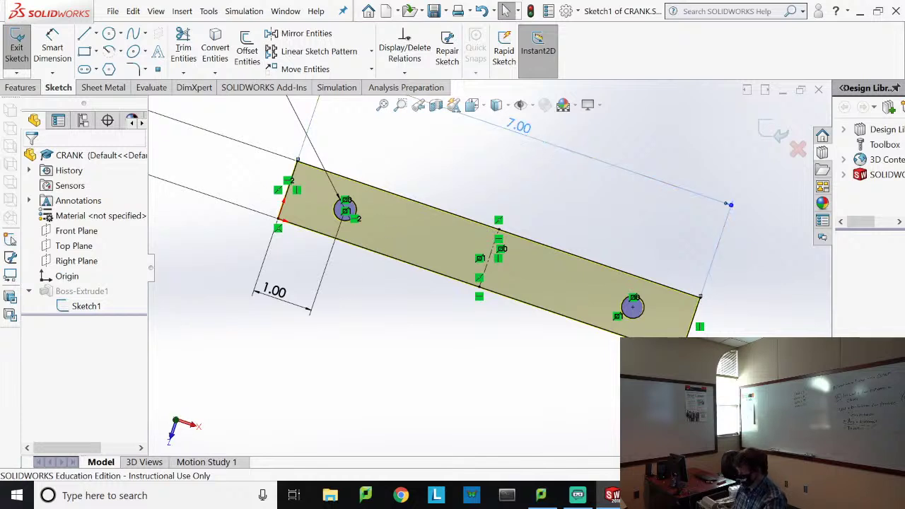
double_click(521, 128)
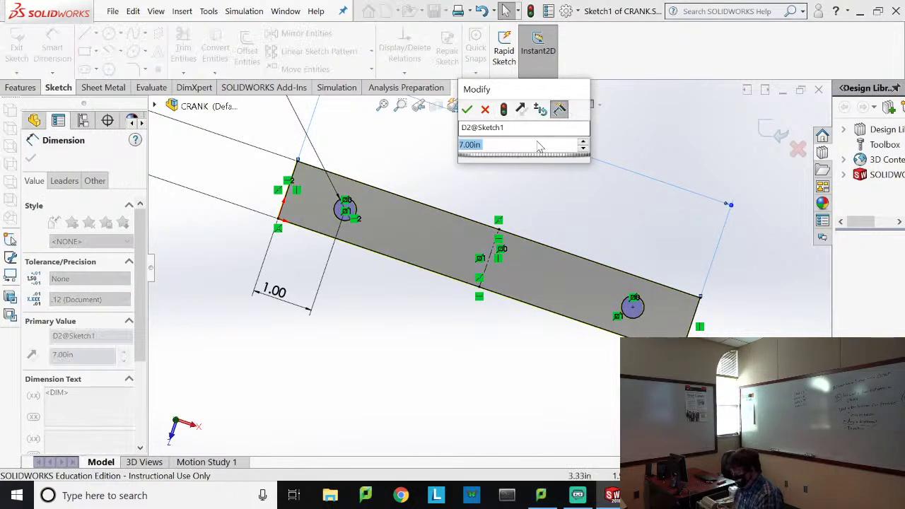
text(16)
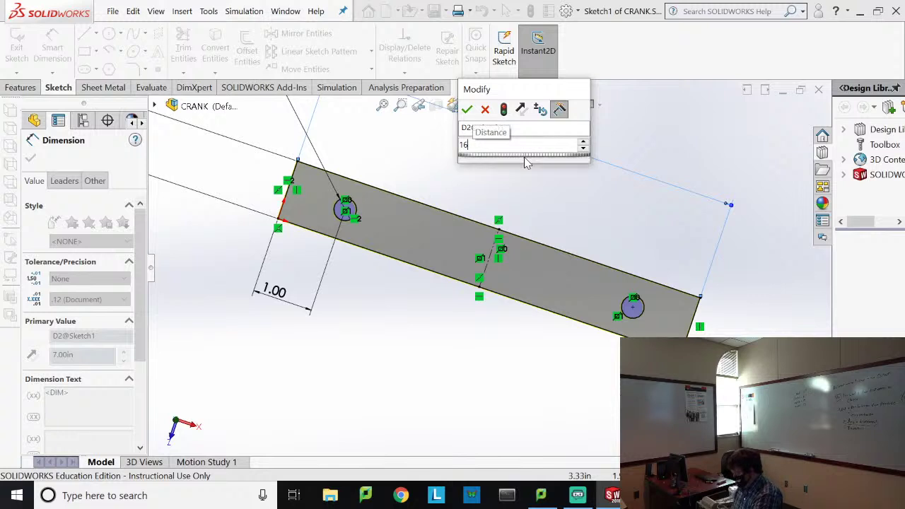
key(Return)
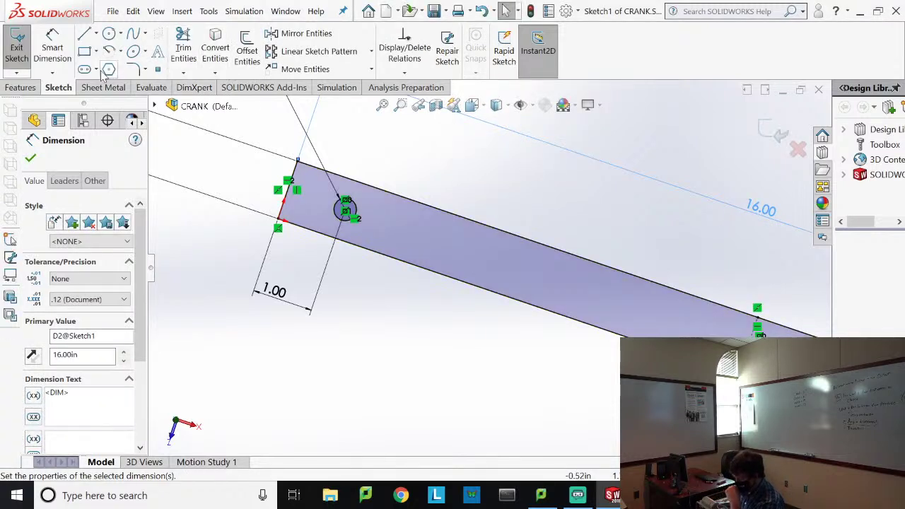
key(Escape)
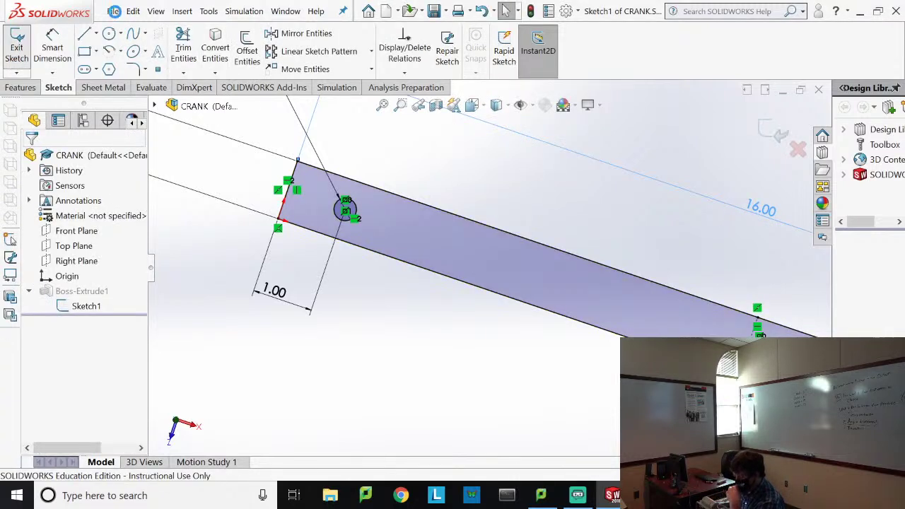
click(17, 49)
Step: Save the lengthened part under the new name COUPLER in the fourbar2 folder
click(113, 12)
click(137, 183)
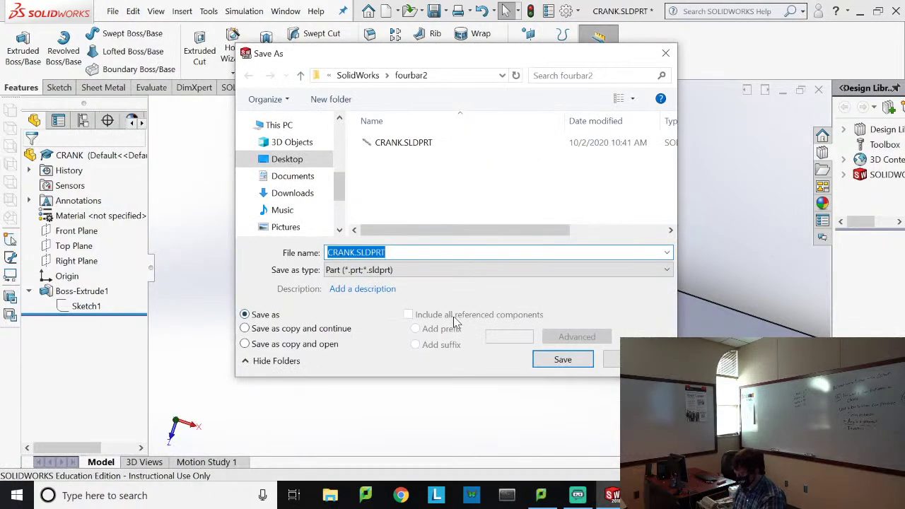
text(COUPLER)
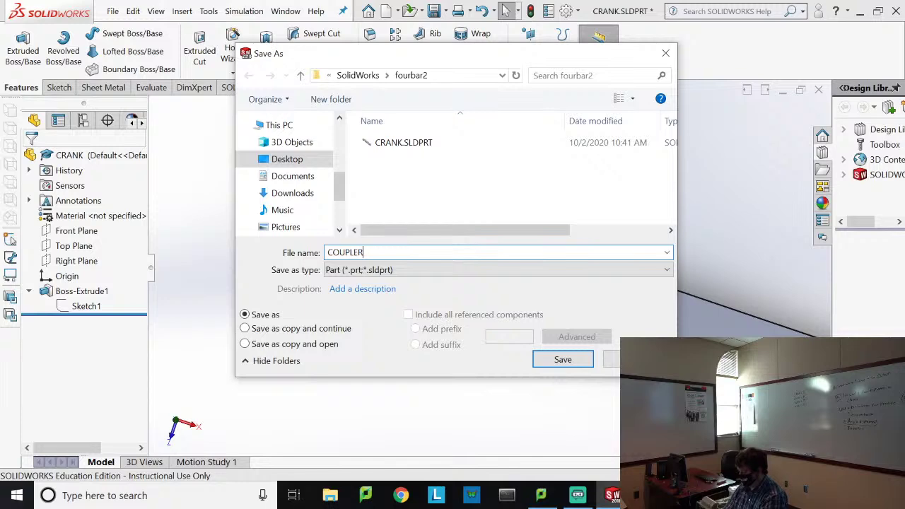
key(Return)
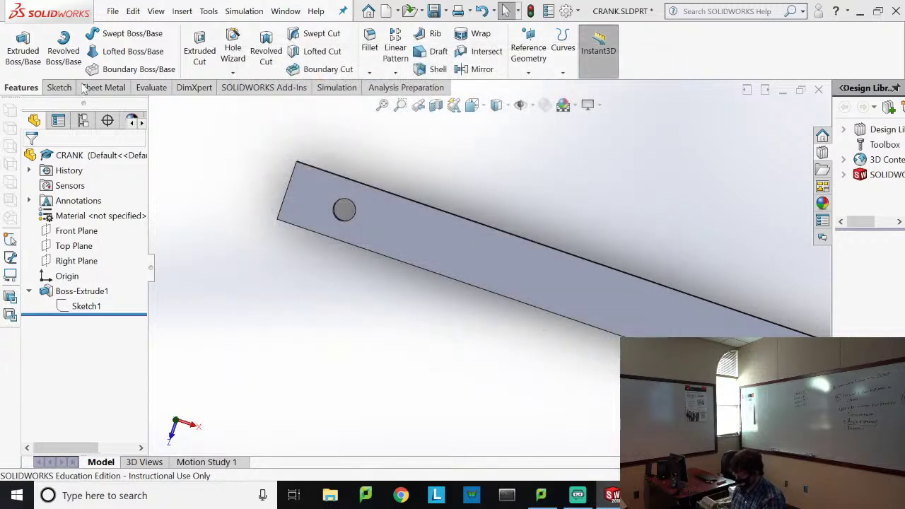
Step: Edit the coupler's base sketch and set the overall bar length to 14 in
click(85, 308)
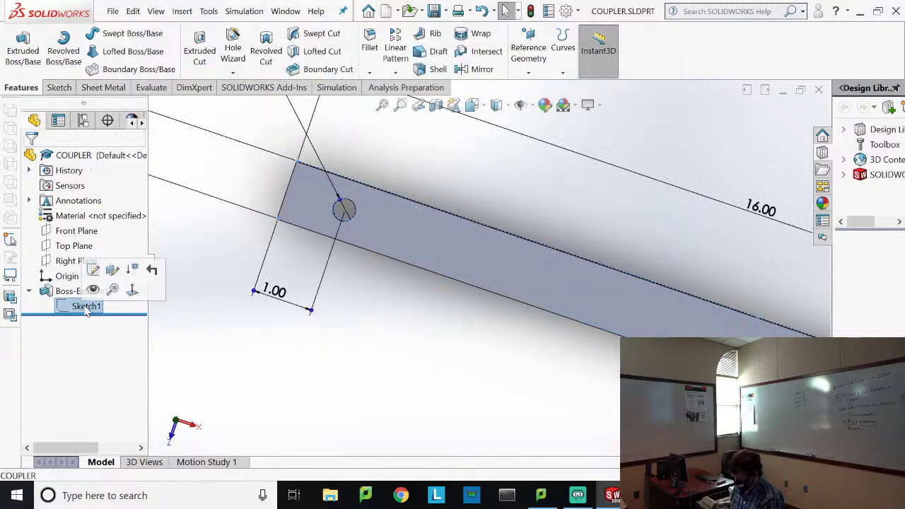
click(93, 270)
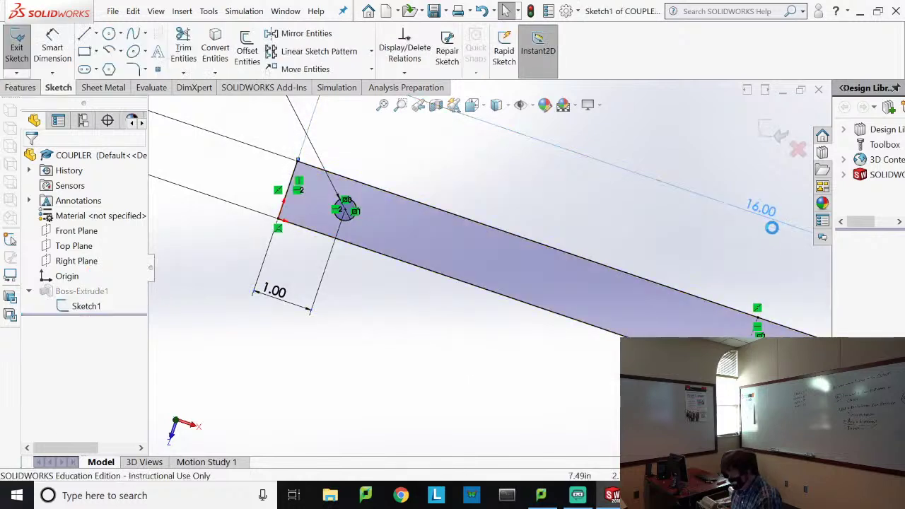
double_click(762, 211)
text(14)
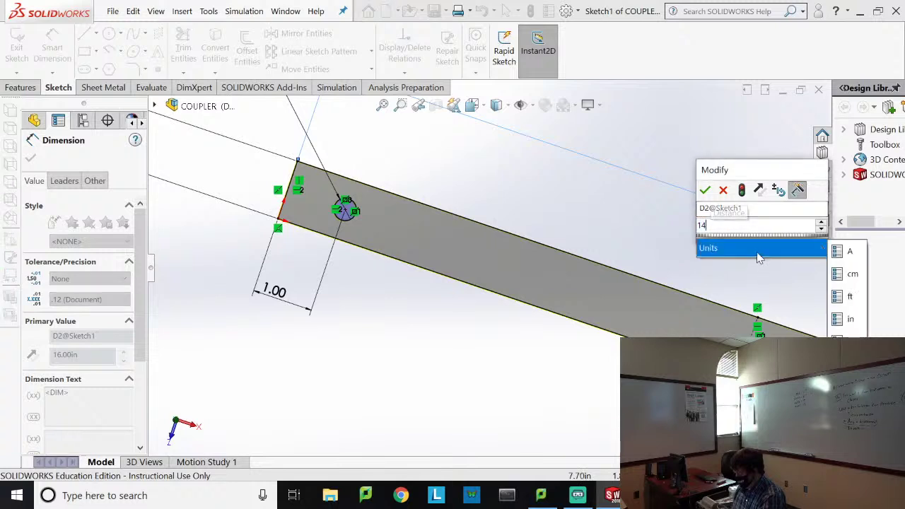
key(Return)
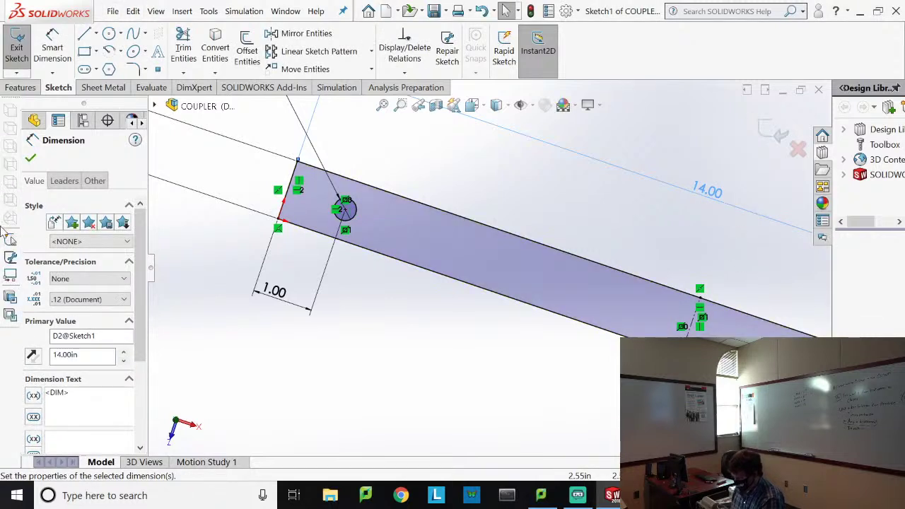
click(263, 109)
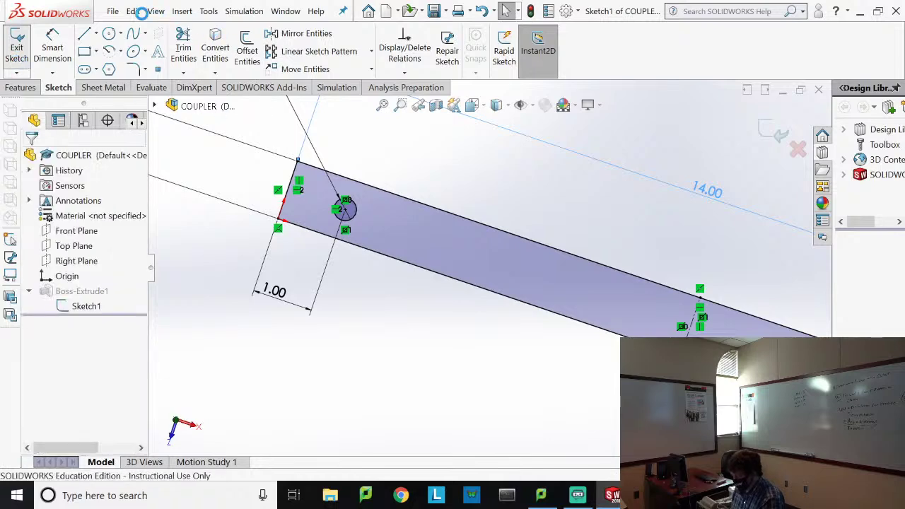
Step: Save the 14 in bar under the new name ROCKER in the fourbar2 folder
click(113, 10)
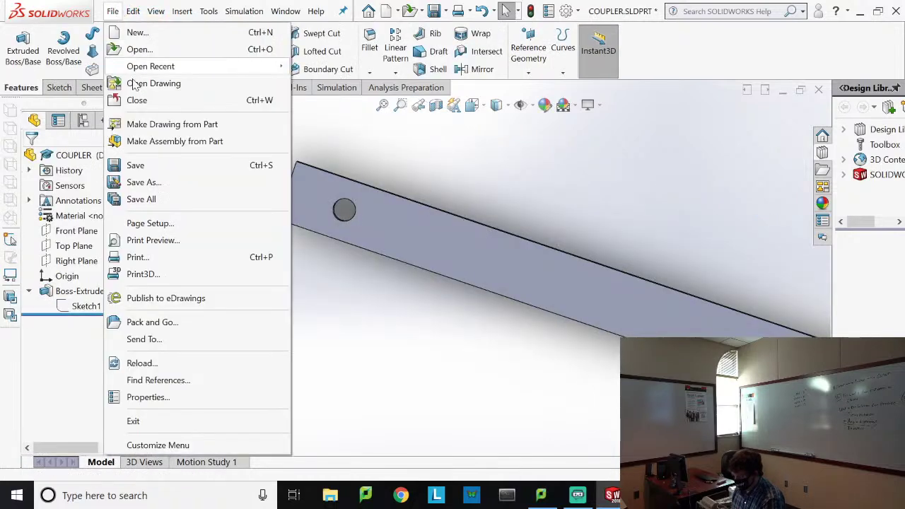
click(145, 182)
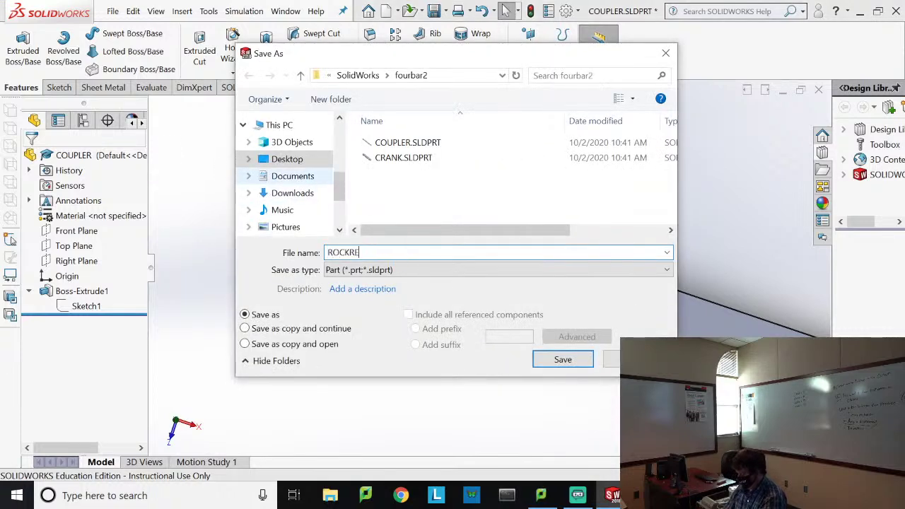
text(ROCKER)
key(Return)
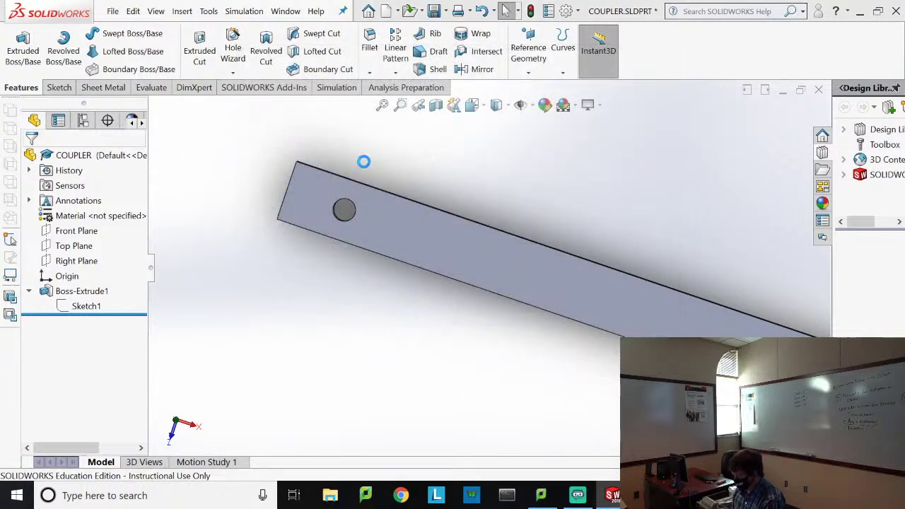
Step: Edit the rocker's base sketch to set the overall bar length to 19.1 in, and exit the sketch
click(65, 311)
click(107, 269)
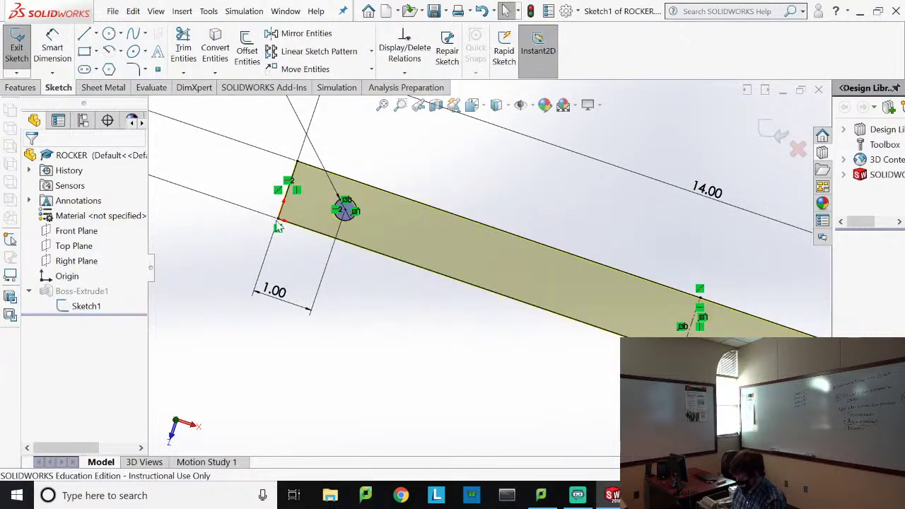
click(736, 193)
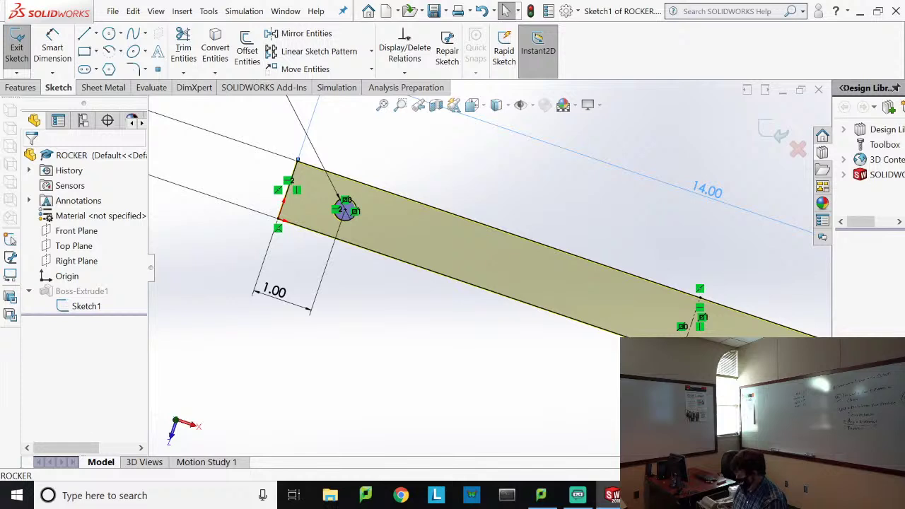
double_click(721, 193)
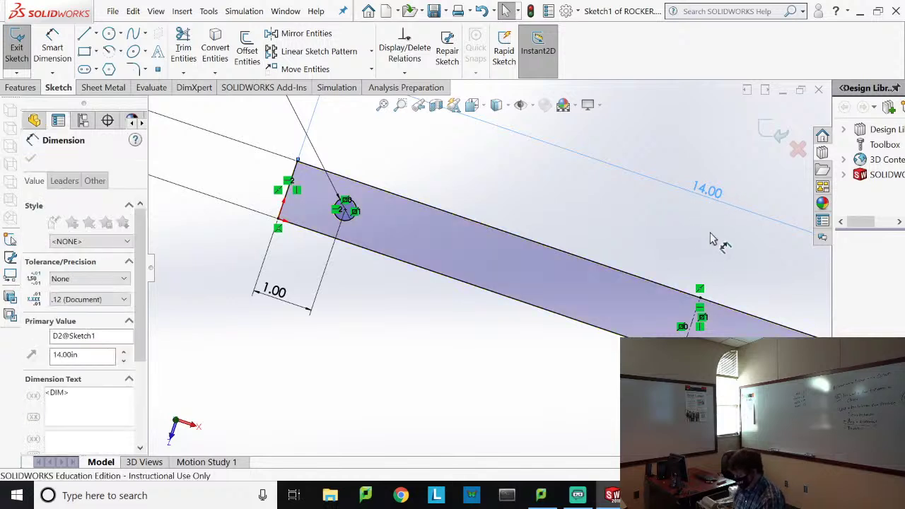
text(19.2)
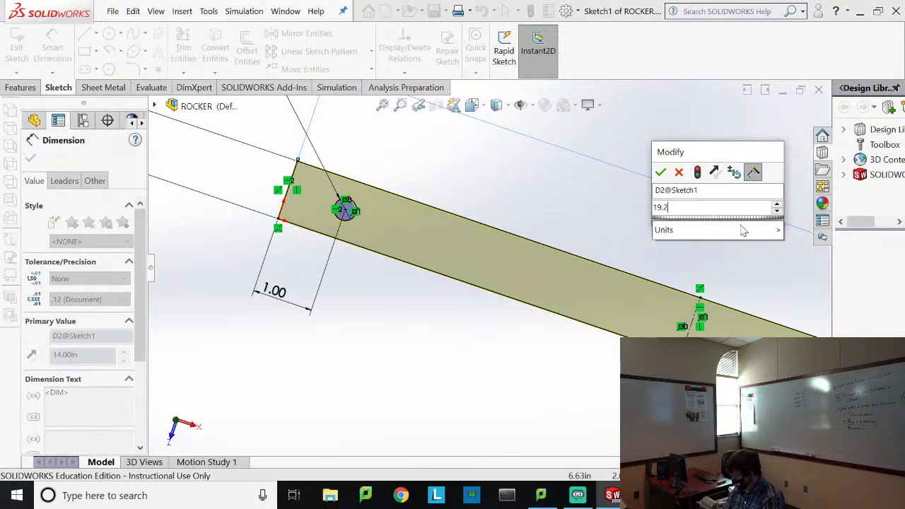
key(BackSpace)
text(1)
key(Return)
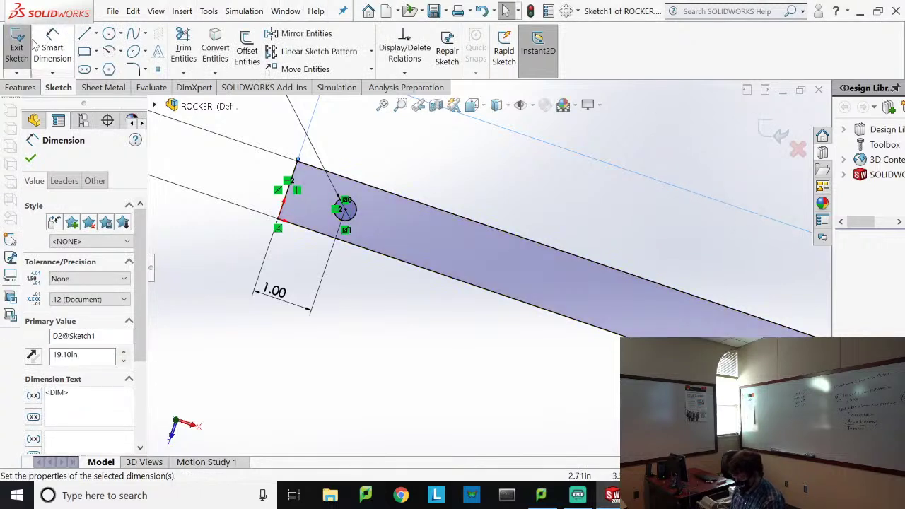
key(Escape)
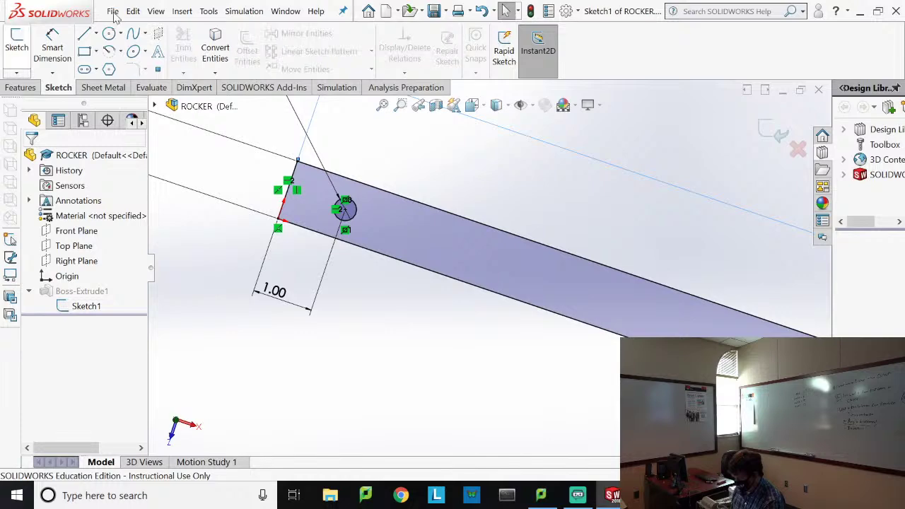
Step: Save the 19.1 in bar under the new name GROUND in the fourbar2 folder
click(112, 12)
click(155, 184)
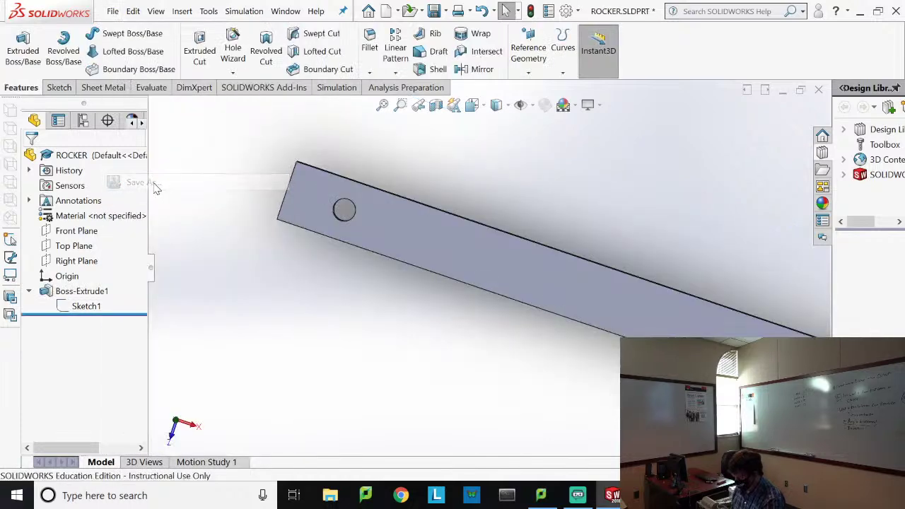
text(GROUND)
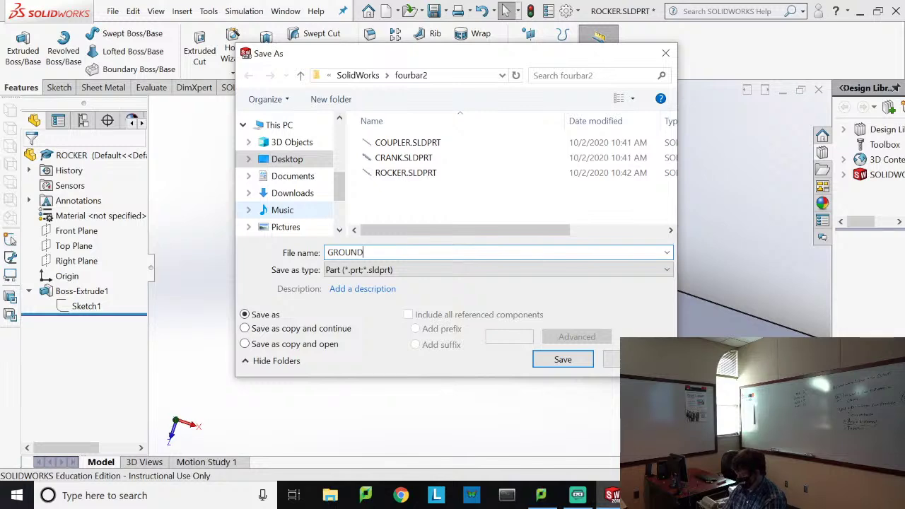
key(Return)
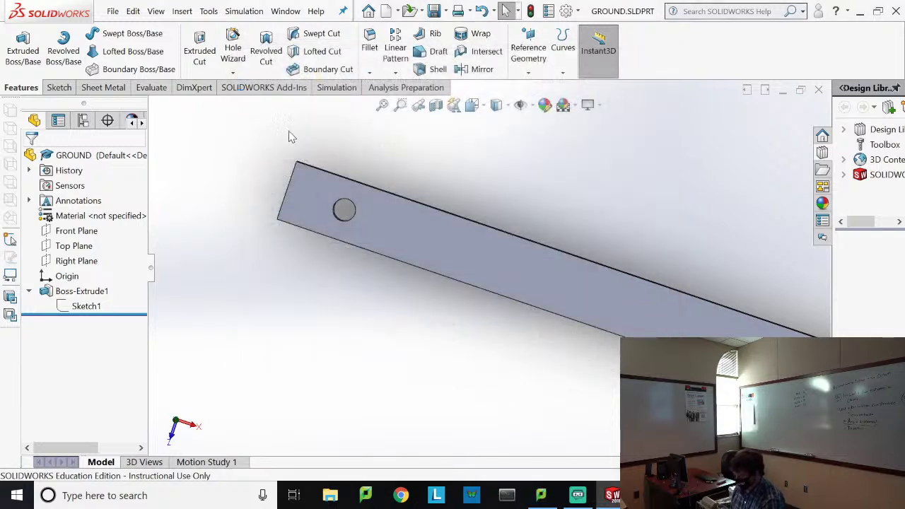
Step: Create a new assembly document
click(113, 10)
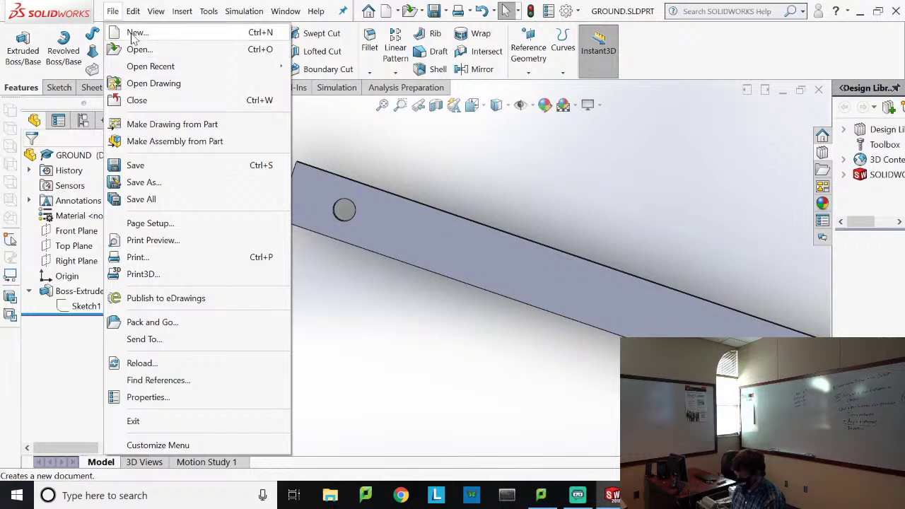
click(136, 32)
click(420, 199)
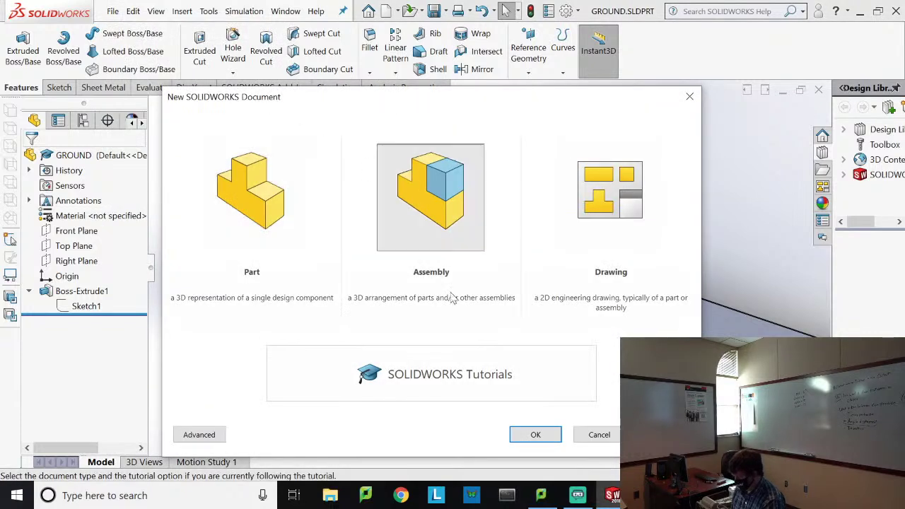
click(536, 435)
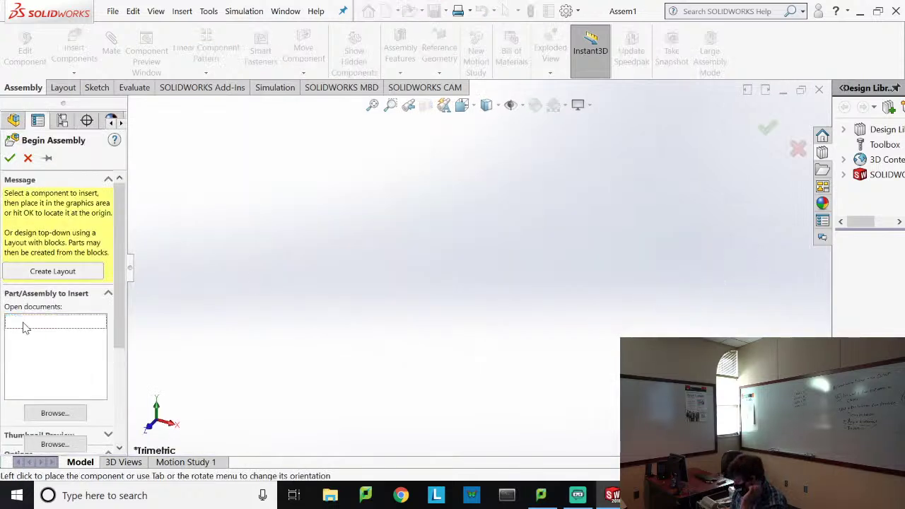
Step: Insert the open GROUND part as the assembly's first component and place it in the graphics area
click(29, 324)
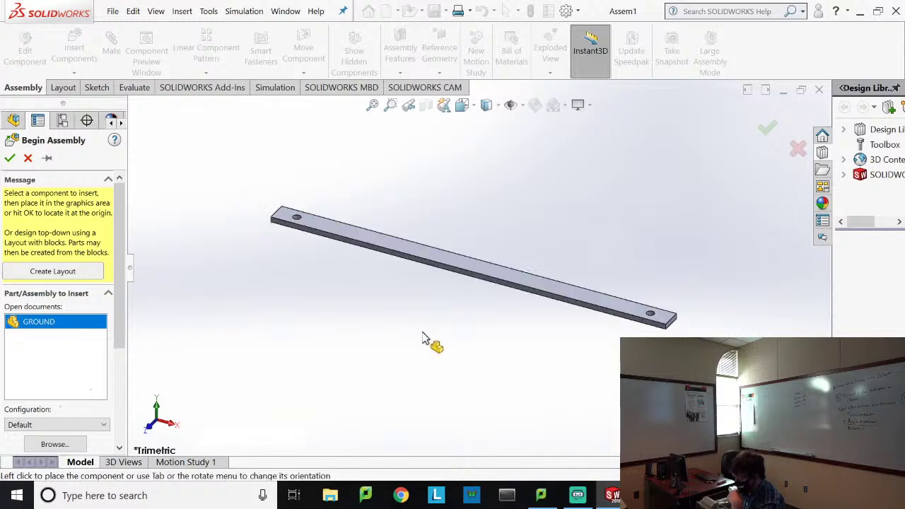
click(445, 306)
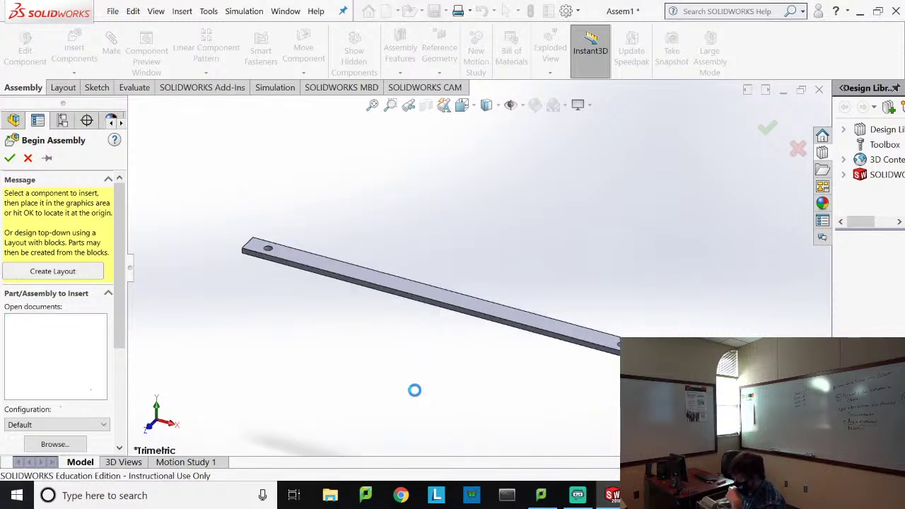
click(156, 405)
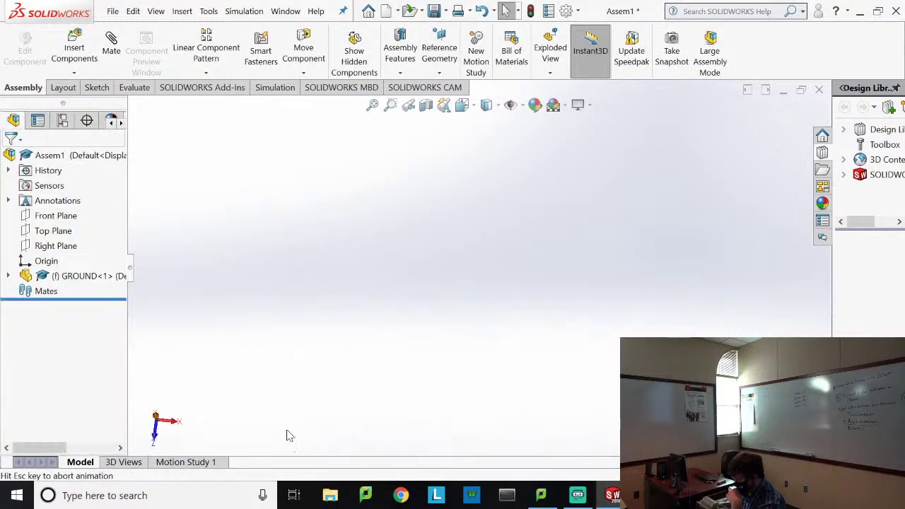
Step: Insert the CRANK part from the fourbar2 folder and place it above the left end of the GROUND bar
scroll(415, 294, down, 5)
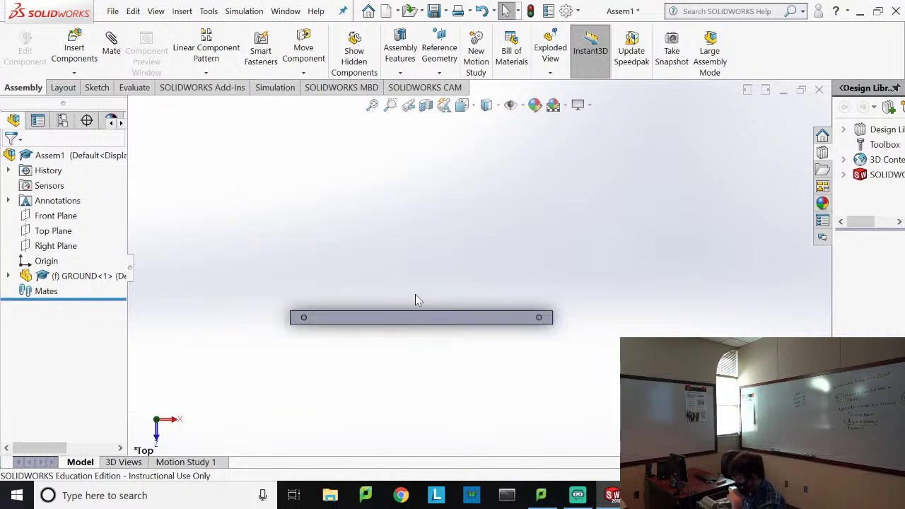
click(73, 52)
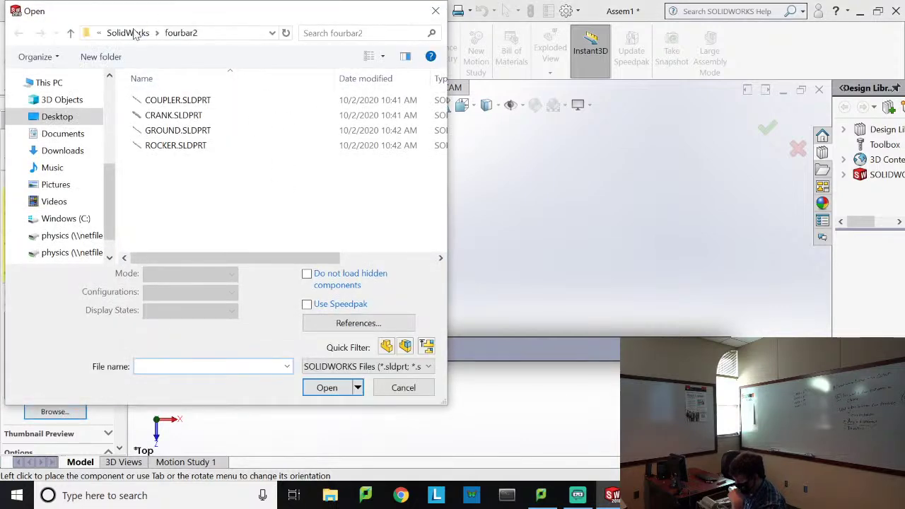
click(173, 115)
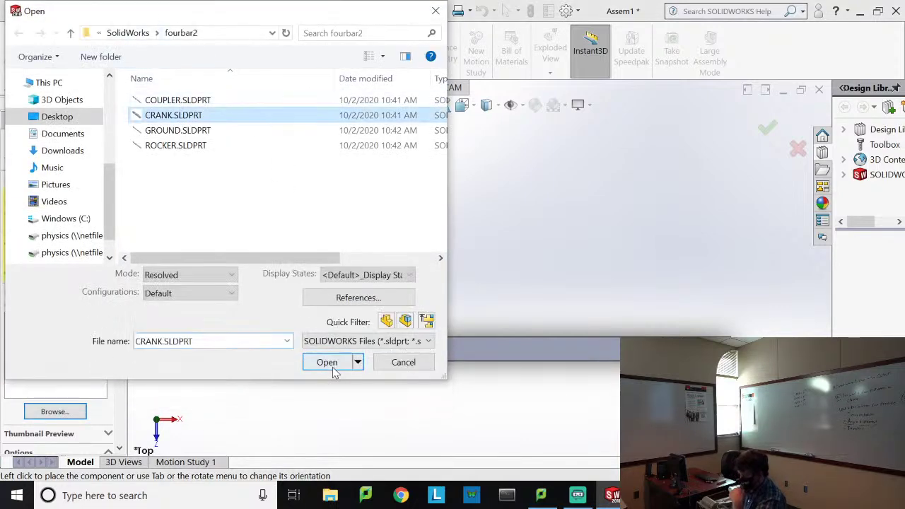
click(327, 387)
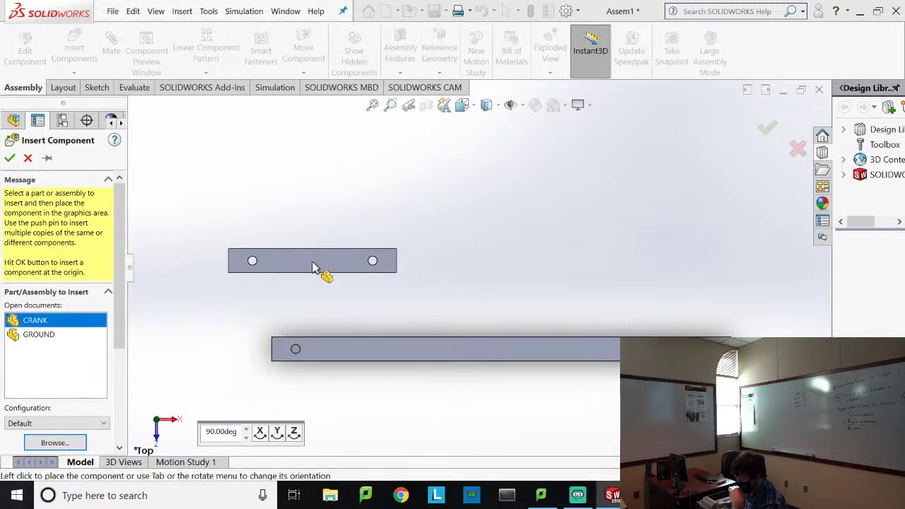
click(386, 201)
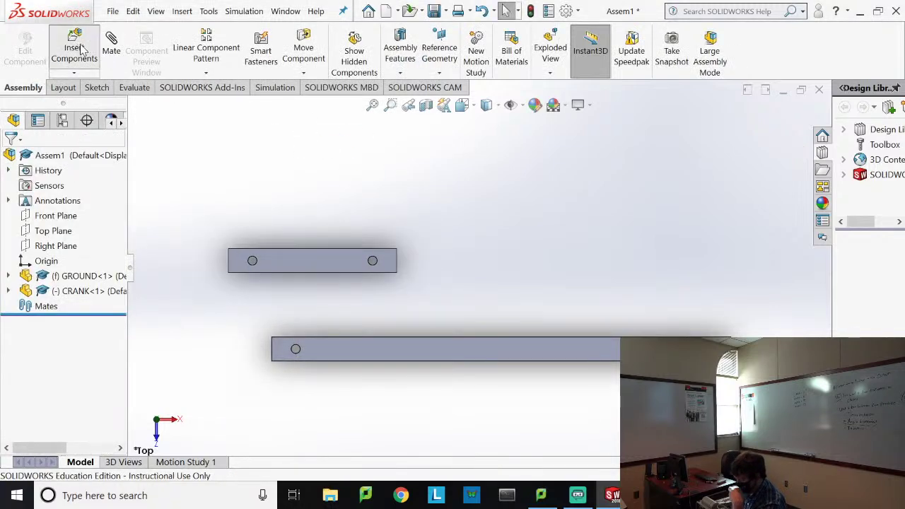
Step: Insert the COUPLER part from the fourbar2 folder and place it above the CRANK
click(74, 51)
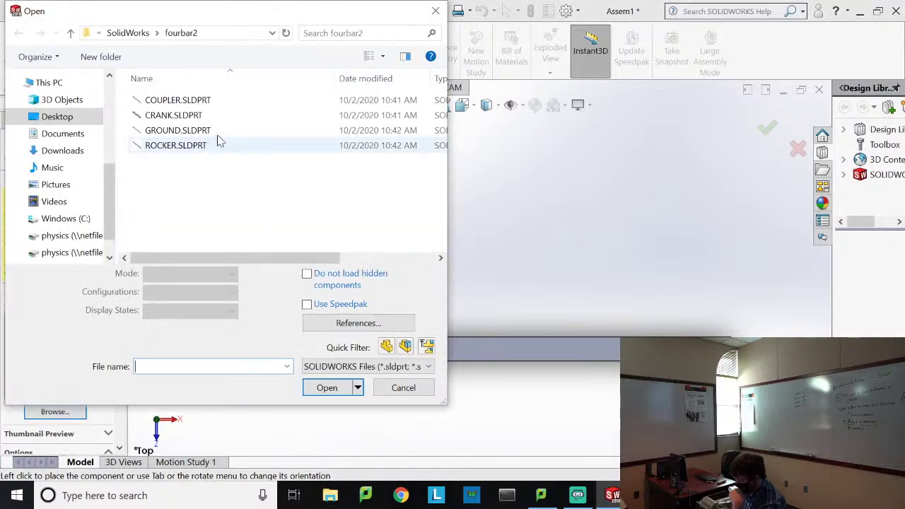
click(176, 100)
click(326, 362)
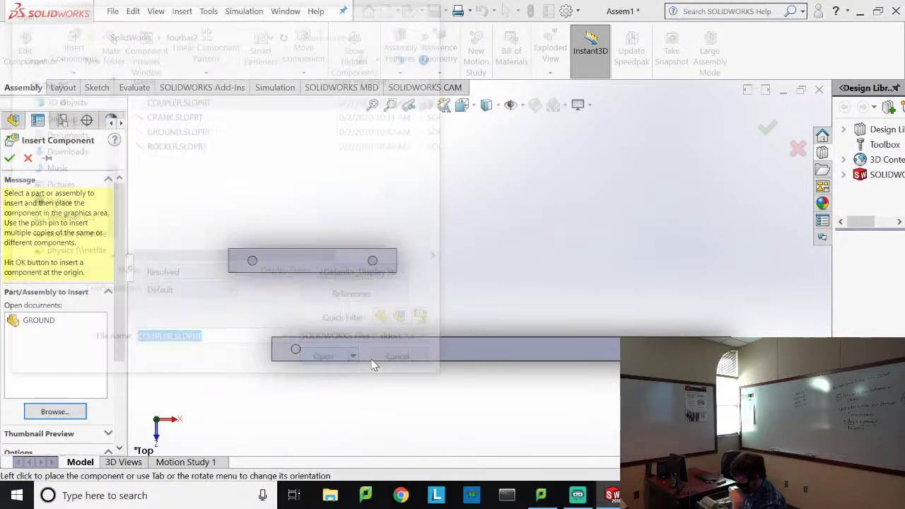
click(504, 201)
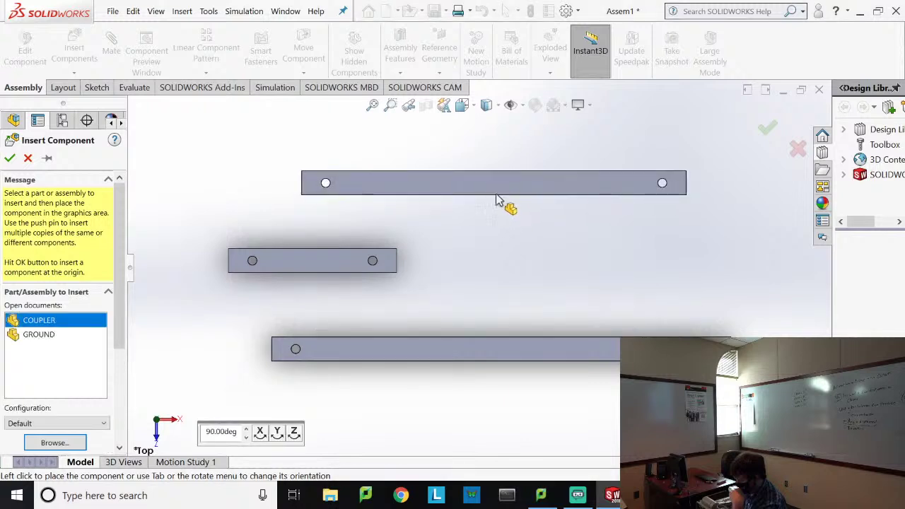
Step: Insert the ROCKER part from the fourbar2 folder and place it to the right of the CRANK
click(90, 43)
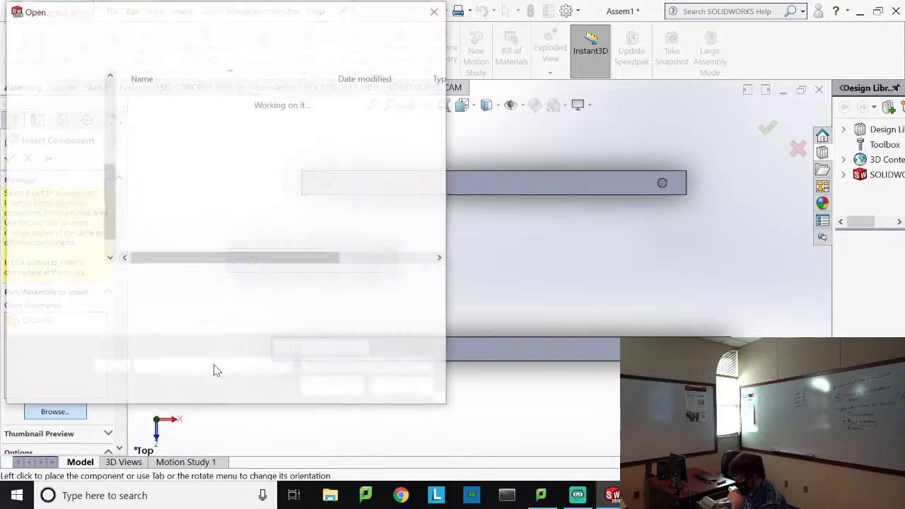
click(194, 145)
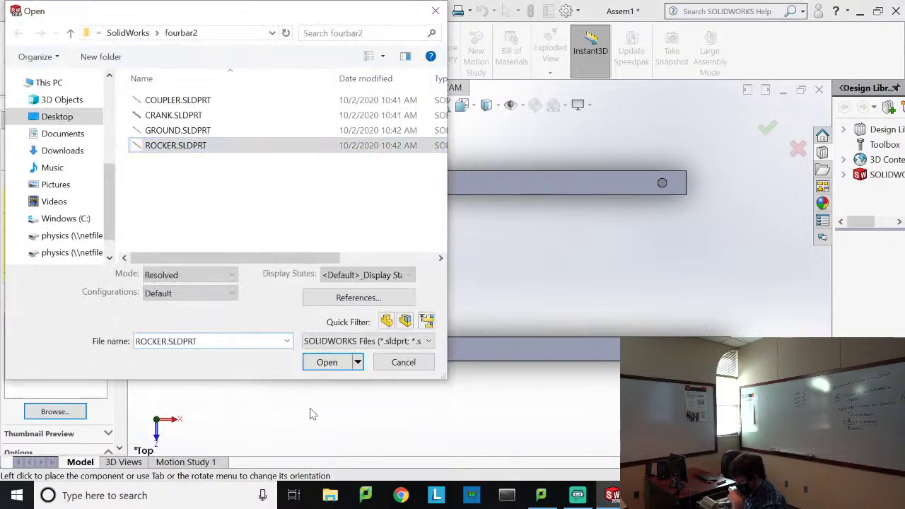
click(331, 362)
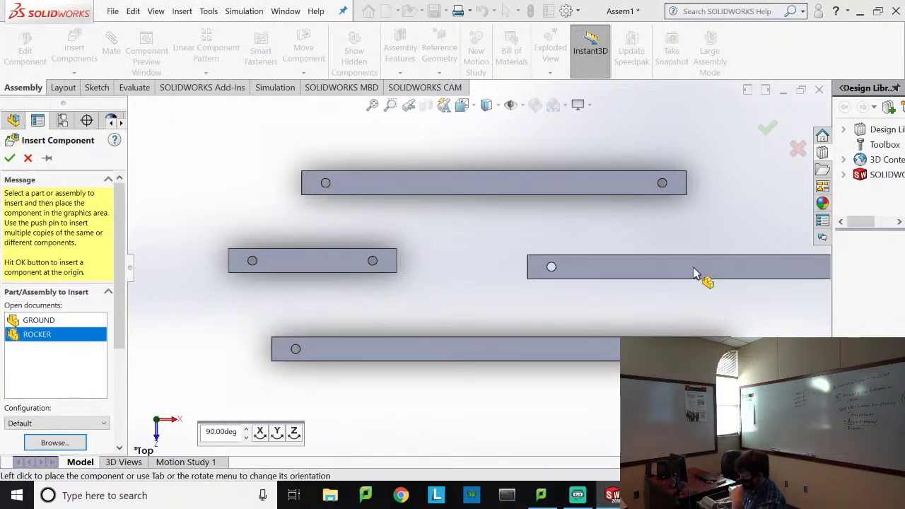
click(518, 381)
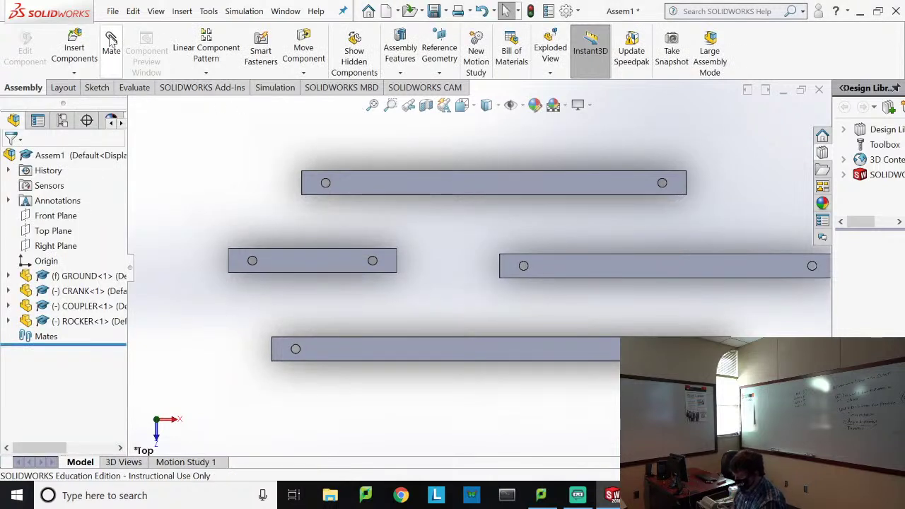
Step: Show the temporary axes so the hole axes of all links can be selected
click(208, 11)
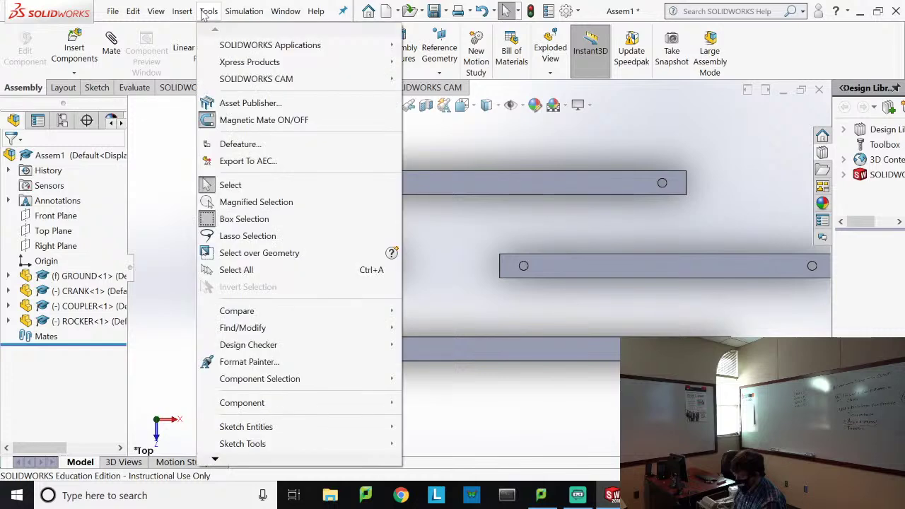
click(209, 11)
click(155, 11)
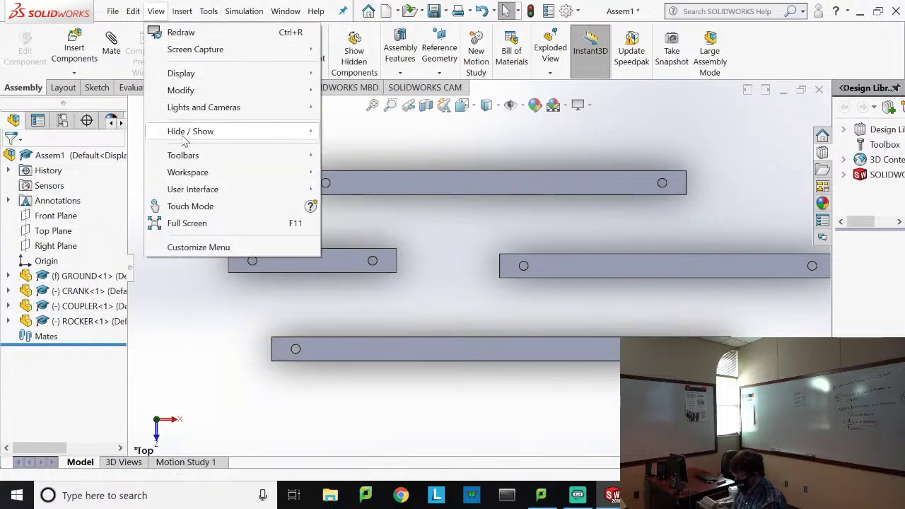
mouse_move(185, 134)
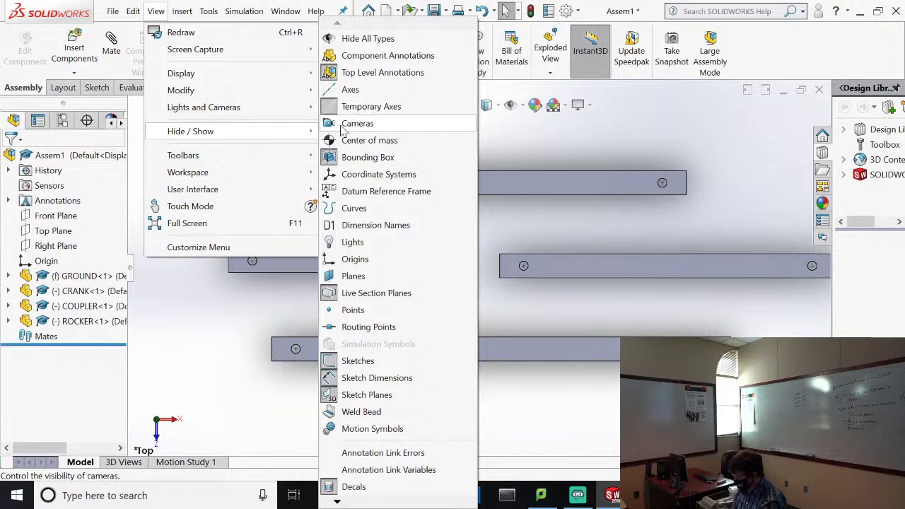
click(588, 157)
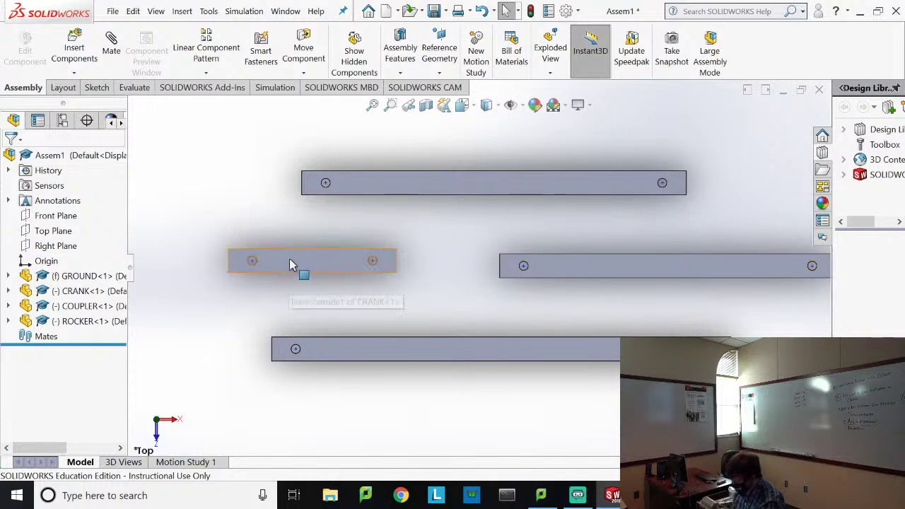
Step: Add a coincident mate between the axes of the CRANK's left hole and the GROUND bar's left hole
middle_drag(289, 258, 285, 141)
scroll(258, 277, down, 2)
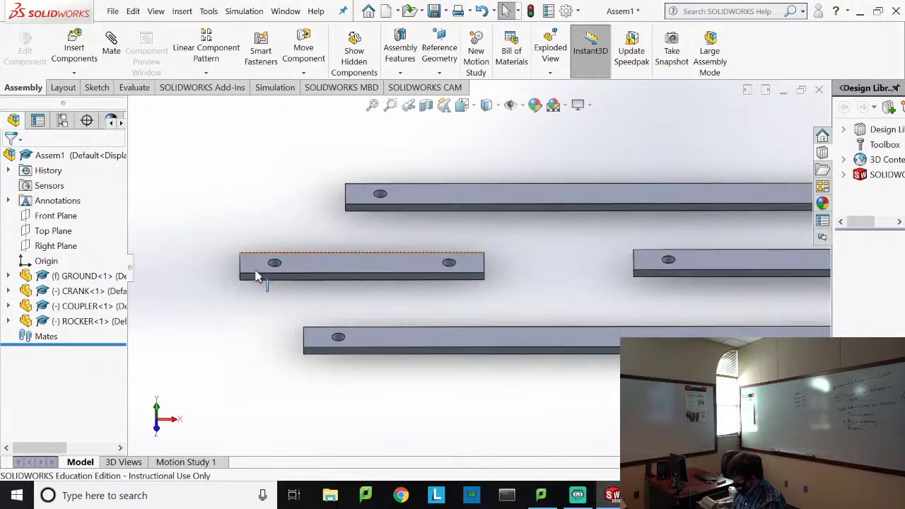
scroll(258, 277, down, 4)
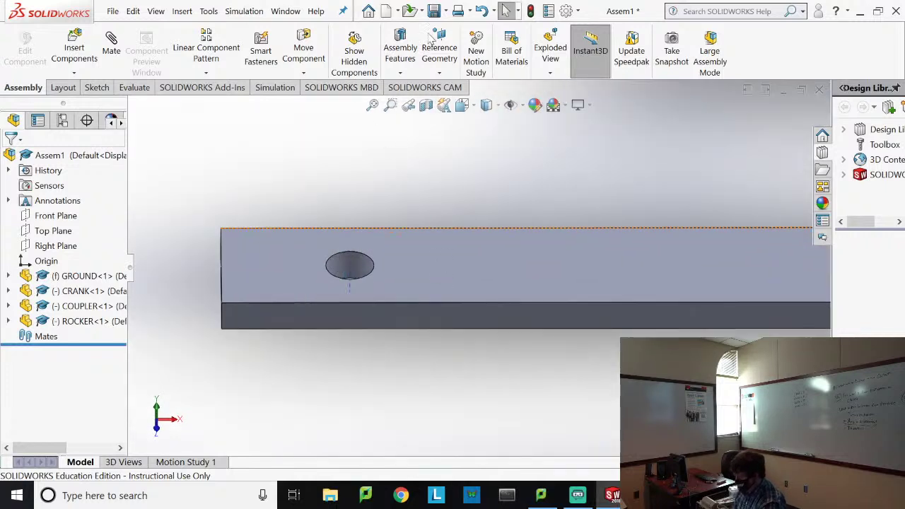
click(111, 50)
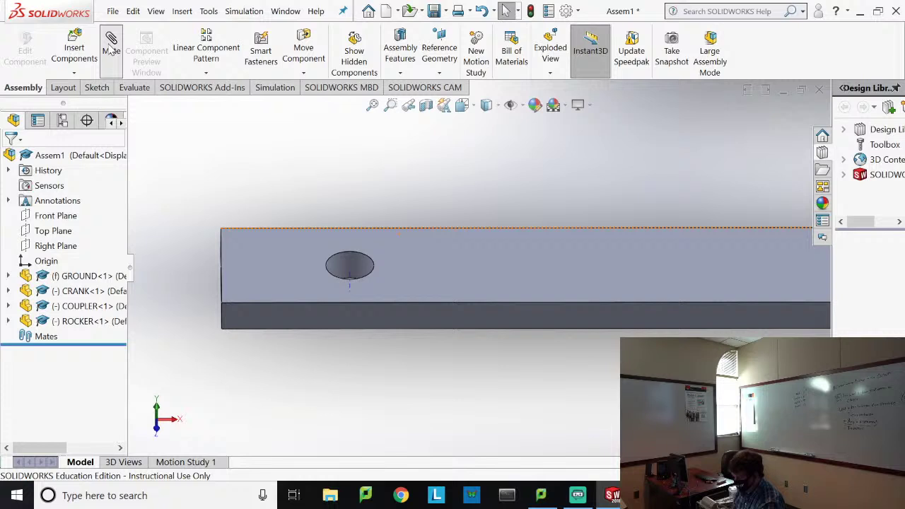
click(351, 274)
scroll(515, 318, up, 3)
scroll(514, 353, down, 5)
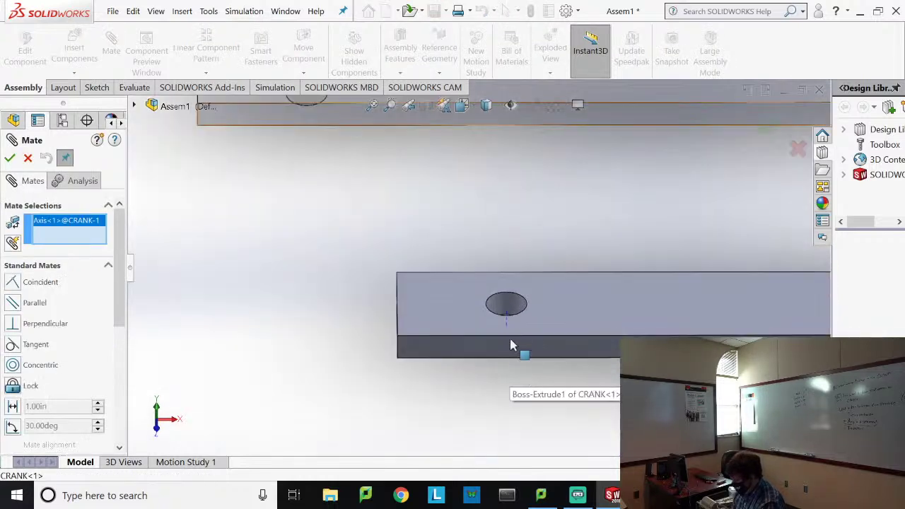
click(506, 326)
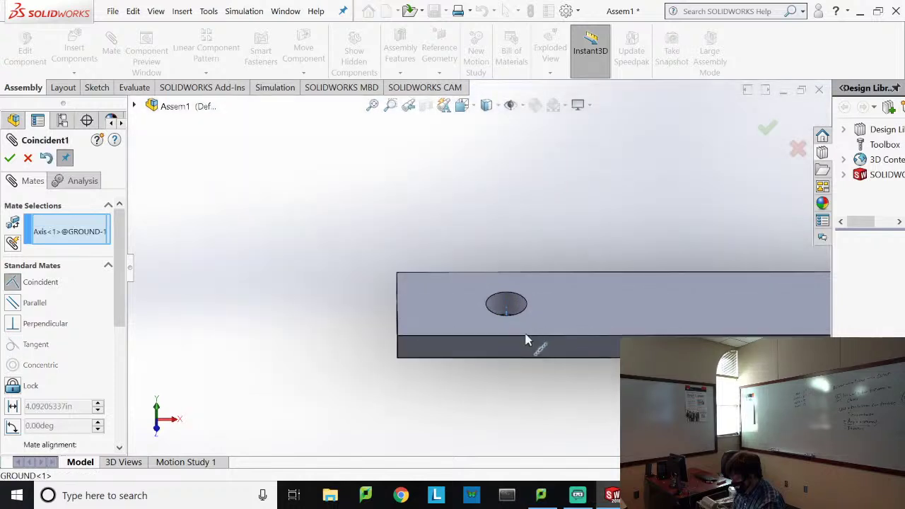
click(10, 158)
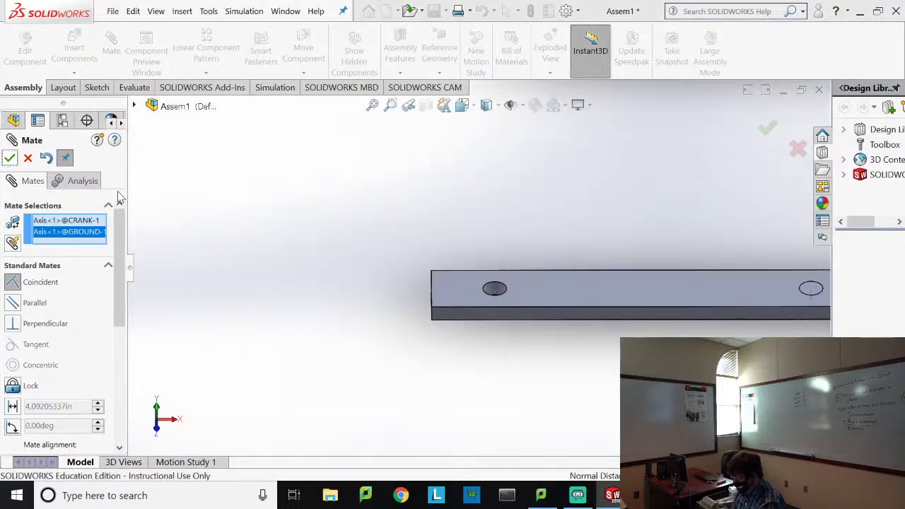
Step: Add a coincident mate between the axes of the CRANK's free right hole and the COUPLER's left hole
scroll(582, 290, up, 3)
scroll(579, 266, down, 3)
scroll(580, 263, down, 2)
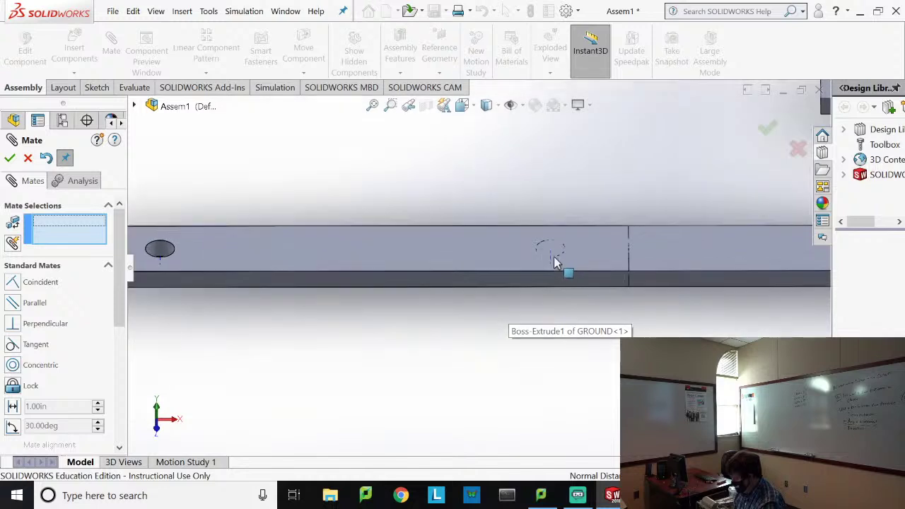
click(550, 265)
scroll(550, 265, up, 2)
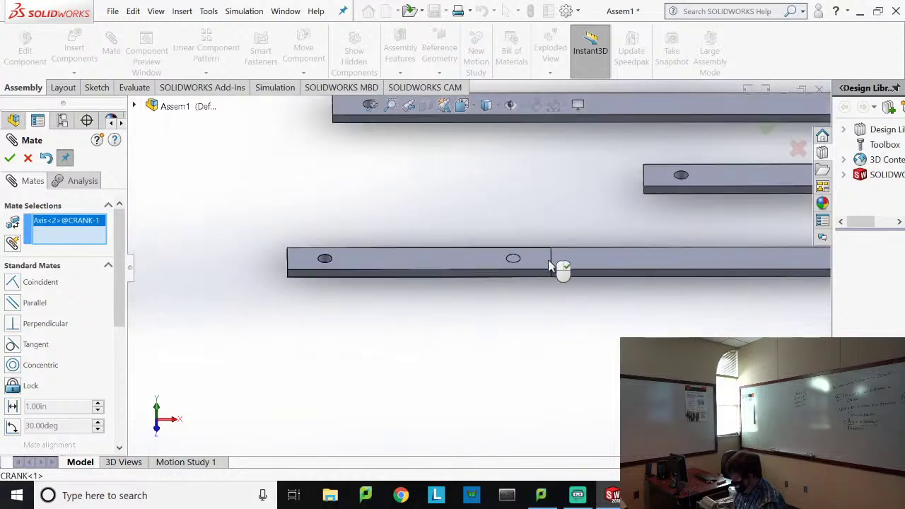
scroll(397, 176, up, 2)
scroll(453, 198, down, 4)
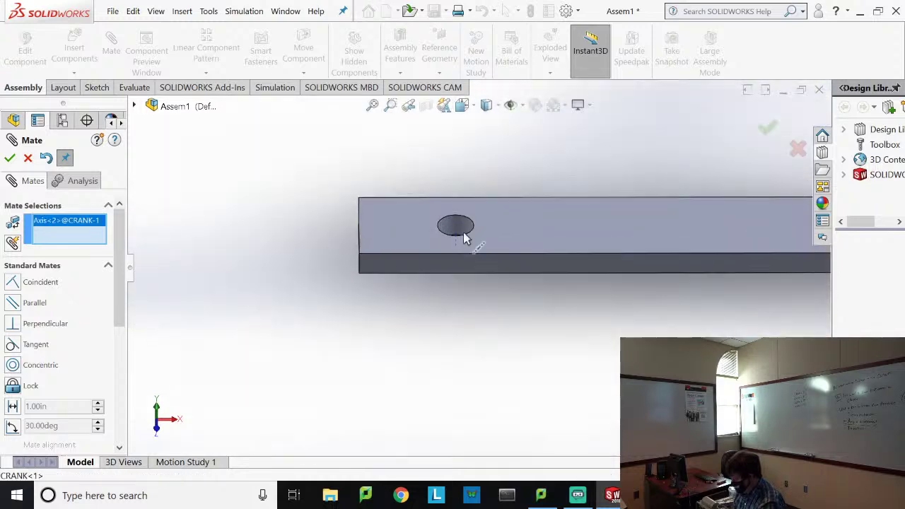
click(456, 244)
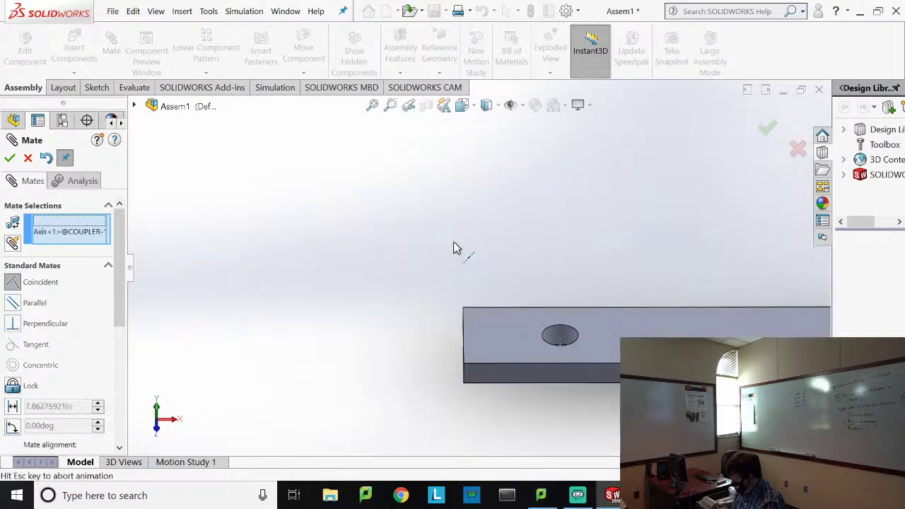
click(23, 160)
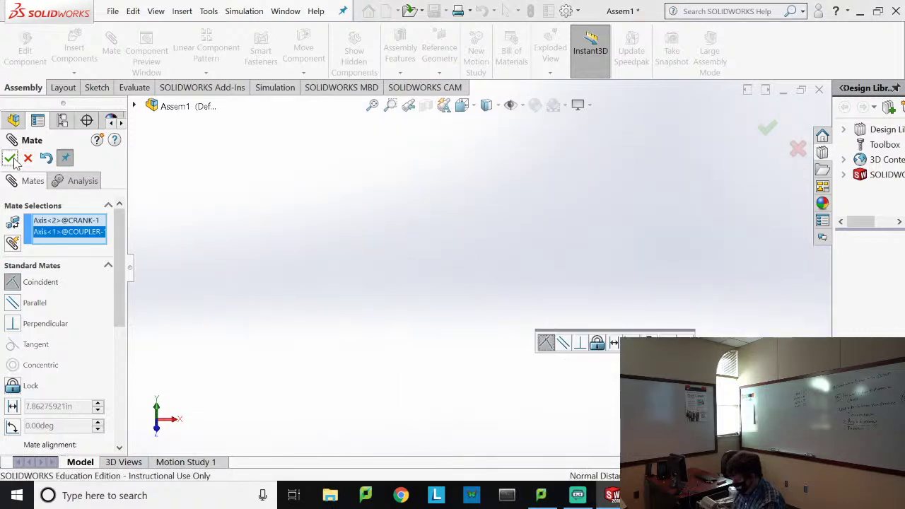
Step: Add a coincident mate between the axes of the COUPLER's free right hole and the ROCKER's left hole
key(f)
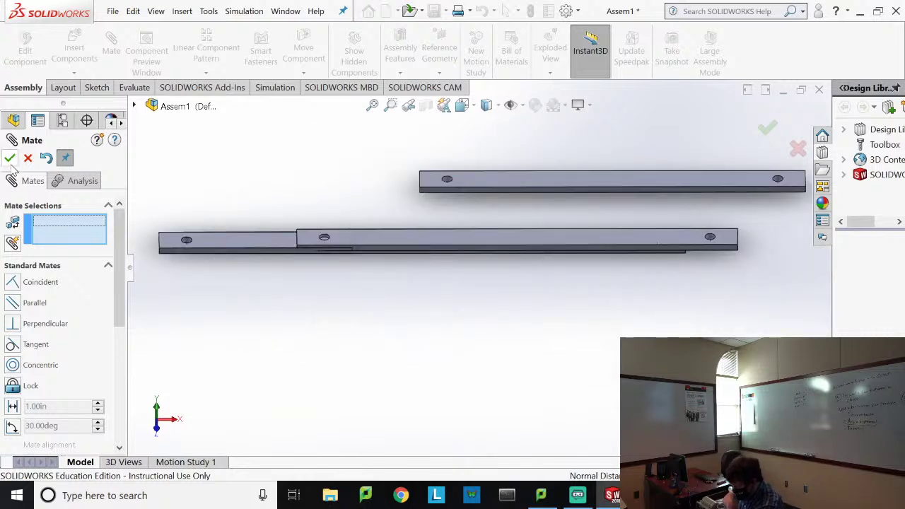
scroll(713, 247, down, 4)
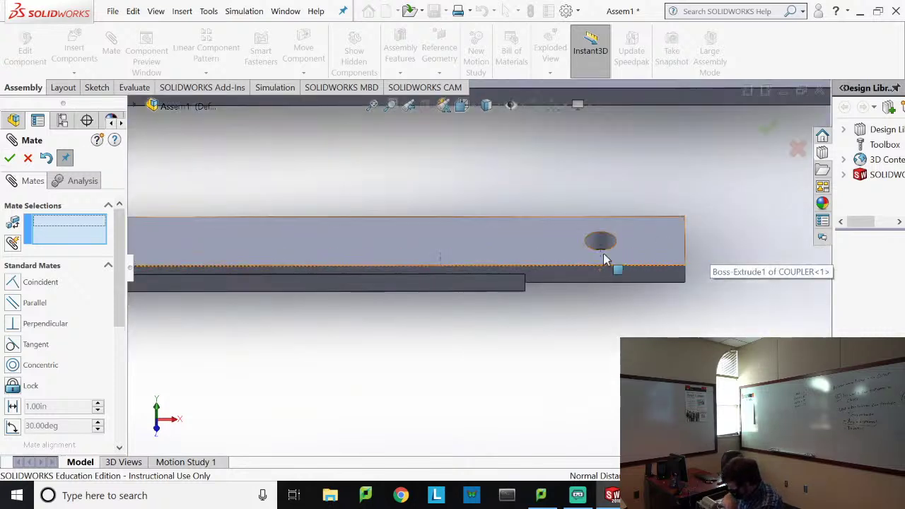
click(600, 262)
scroll(537, 254, up, 5)
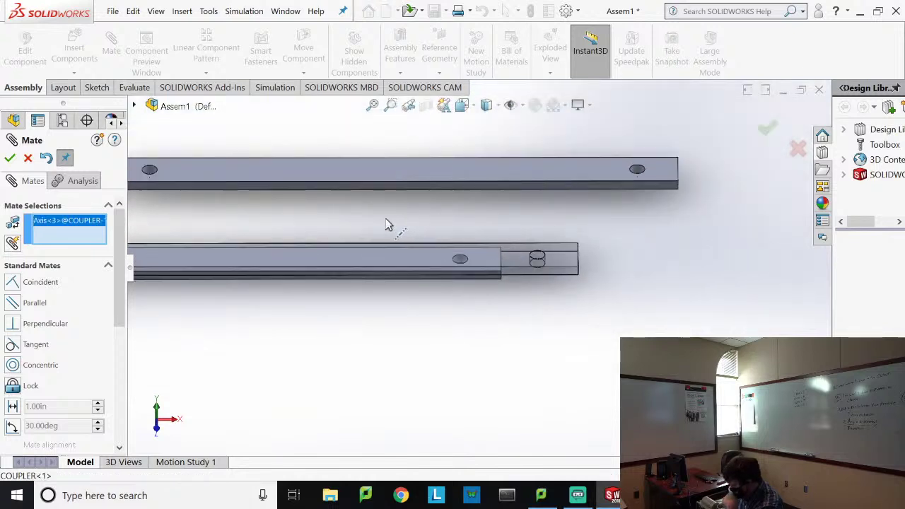
scroll(347, 229, down, 4)
scroll(367, 229, down, 2)
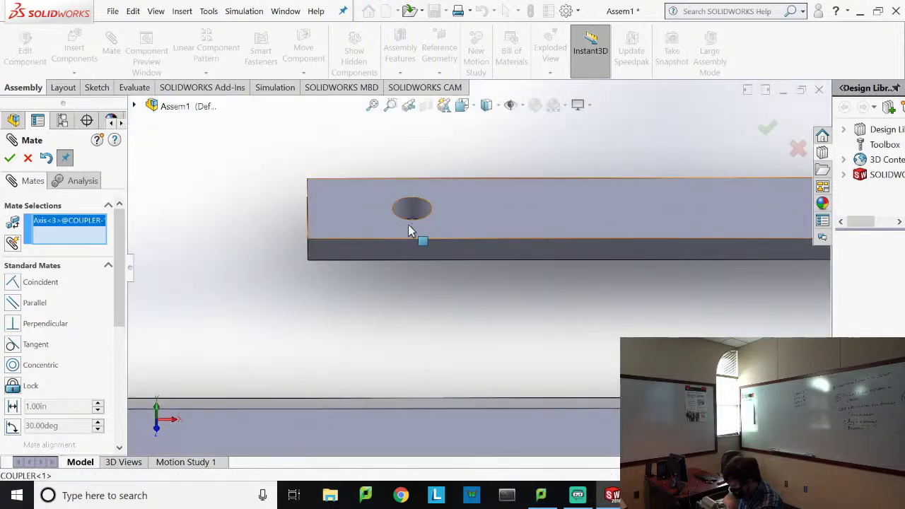
click(410, 232)
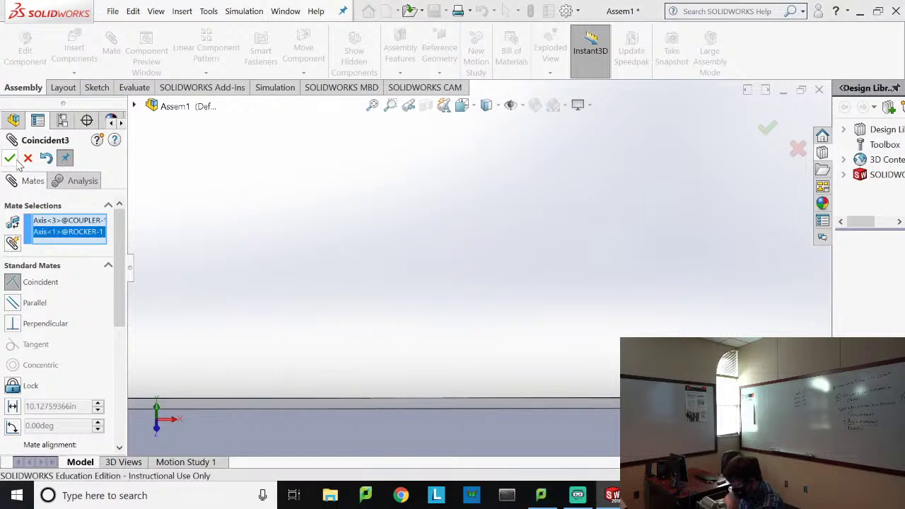
click(10, 158)
Step: Add a coincident mate between the axes of the ROCKER's free right hole and the GROUND bar's right hole
scroll(600, 329, up, 5)
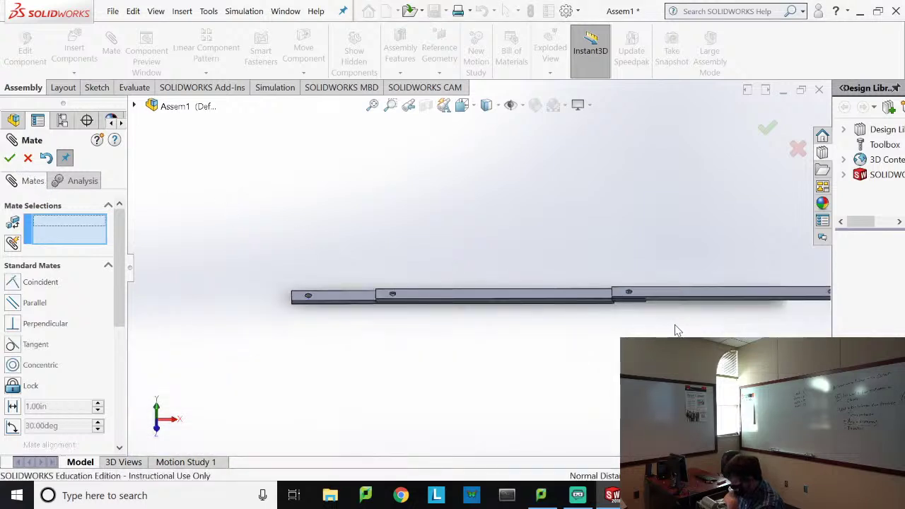
scroll(571, 273, down, 3)
scroll(571, 274, down, 5)
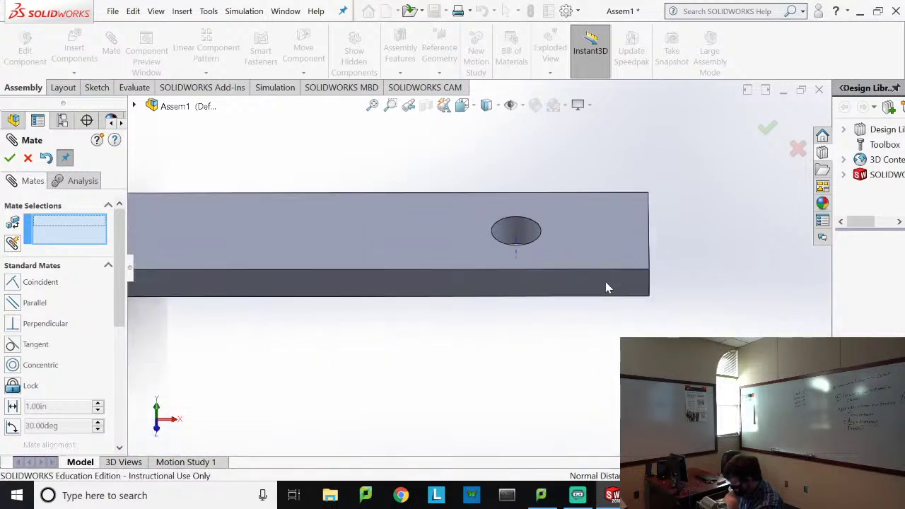
click(480, 244)
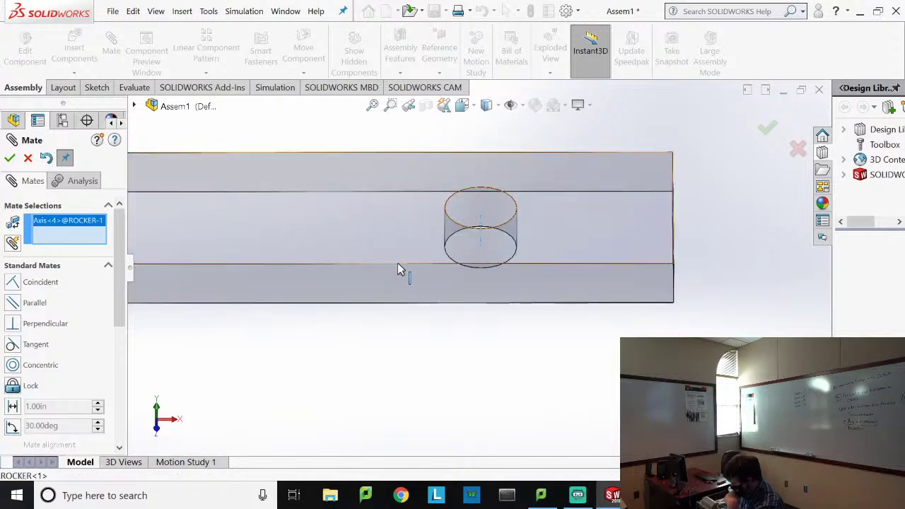
middle_drag(397, 267, 379, 262)
click(379, 252)
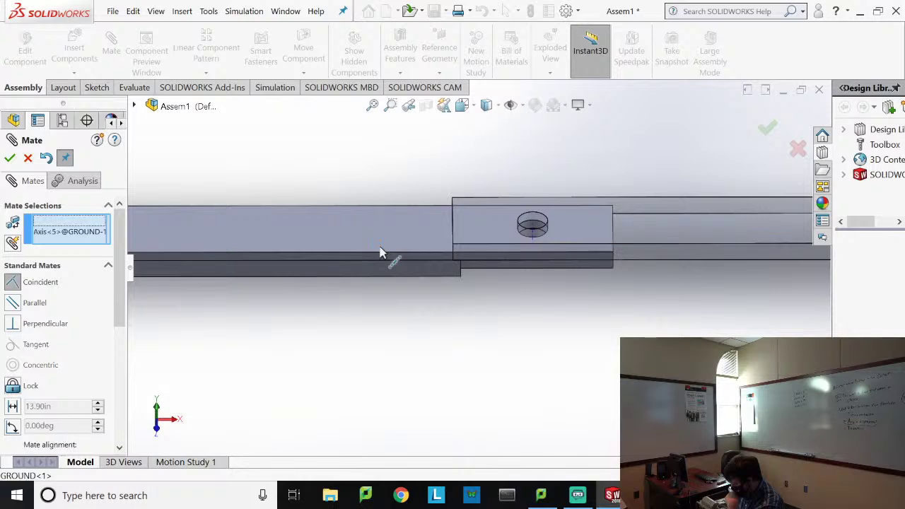
click(9, 157)
scroll(347, 276, up, 3)
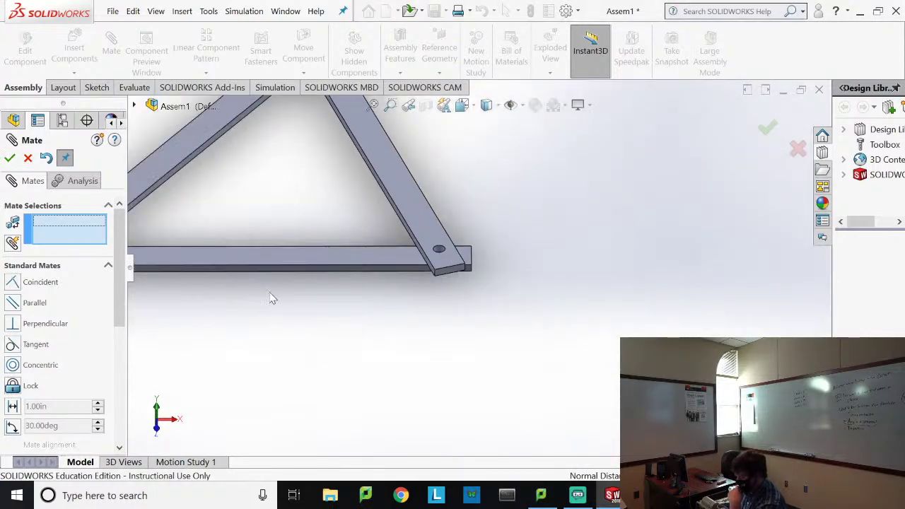
Step: Add a coincident mate between the upper faces of the COUPLER and the ROCKER
scroll(276, 299, up, 3)
scroll(338, 307, down, 2)
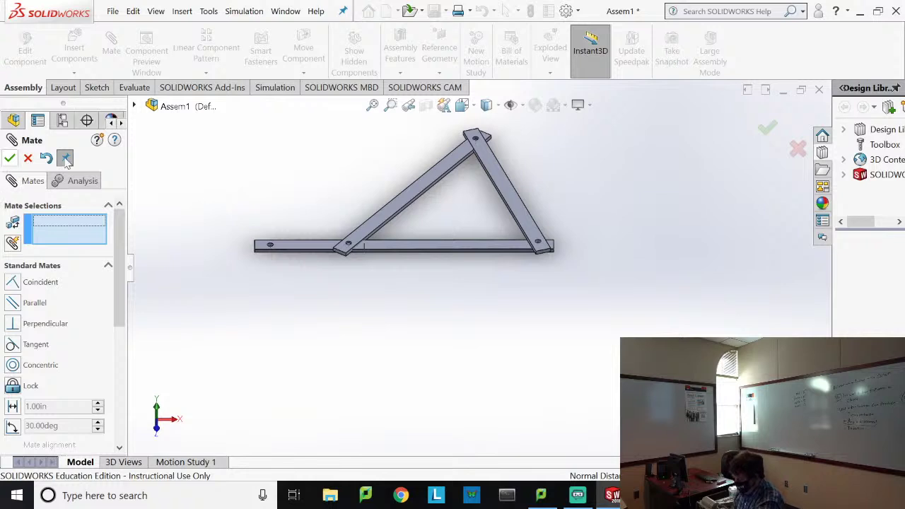
click(408, 252)
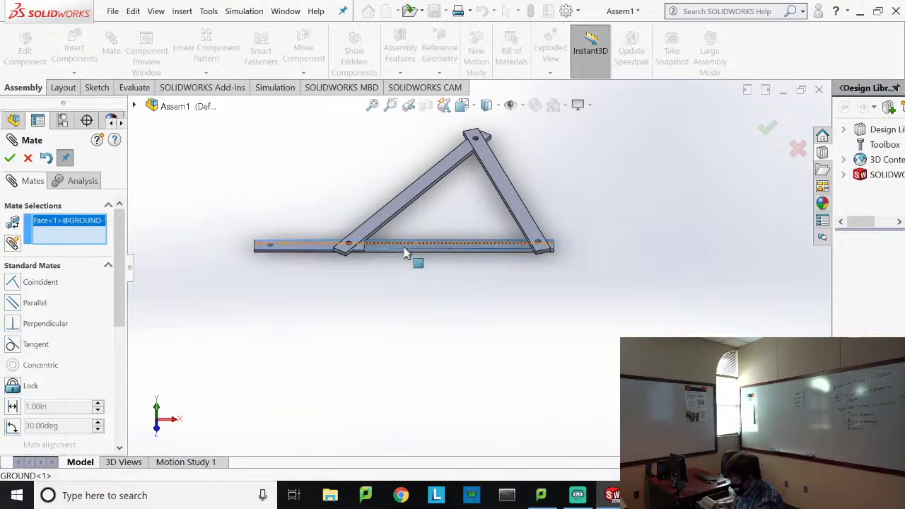
click(384, 228)
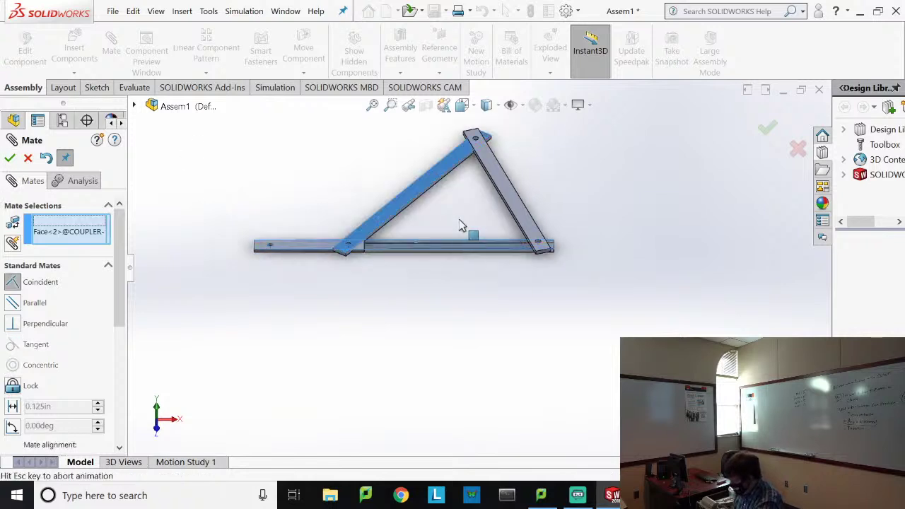
click(523, 218)
scroll(311, 251, up, 2)
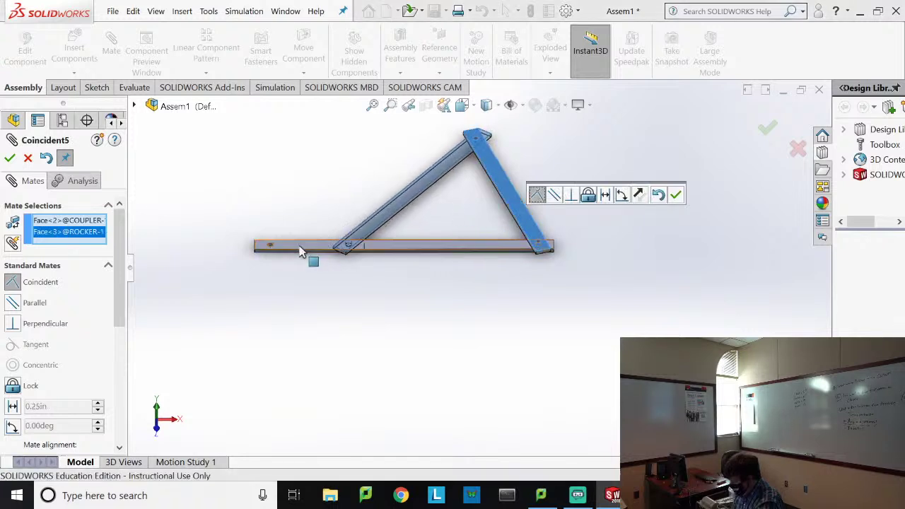
scroll(353, 259, down, 5)
scroll(573, 279, down, 1)
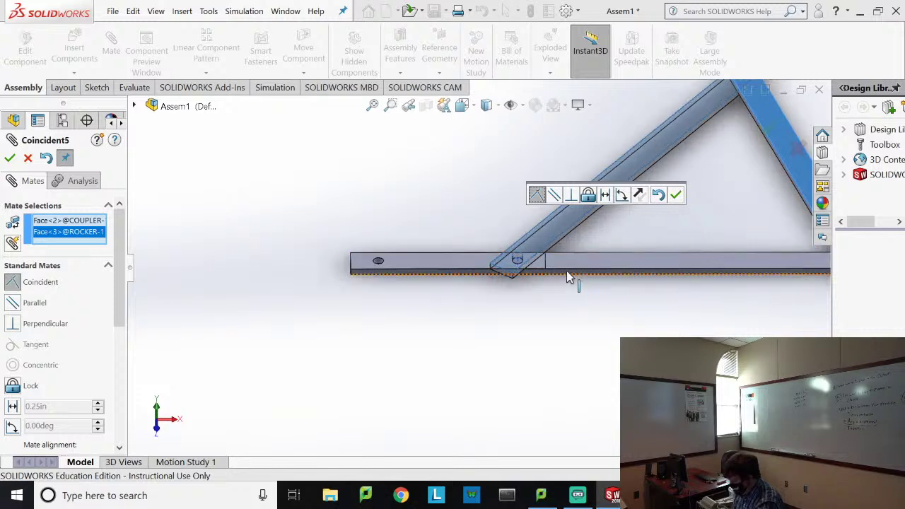
click(12, 159)
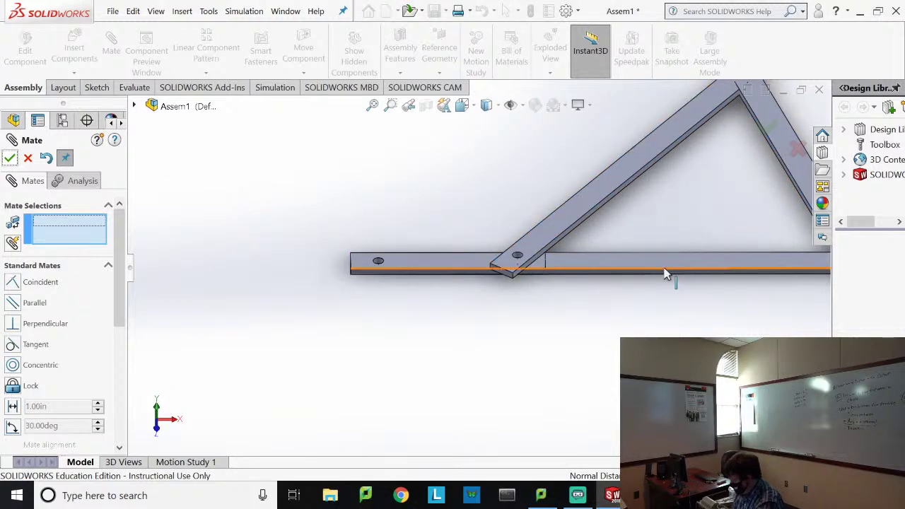
Step: Add a coincident mate between the ROCKER's selected face and the GROUND bar's upper face
scroll(661, 272, up, 4)
scroll(650, 268, down, 2)
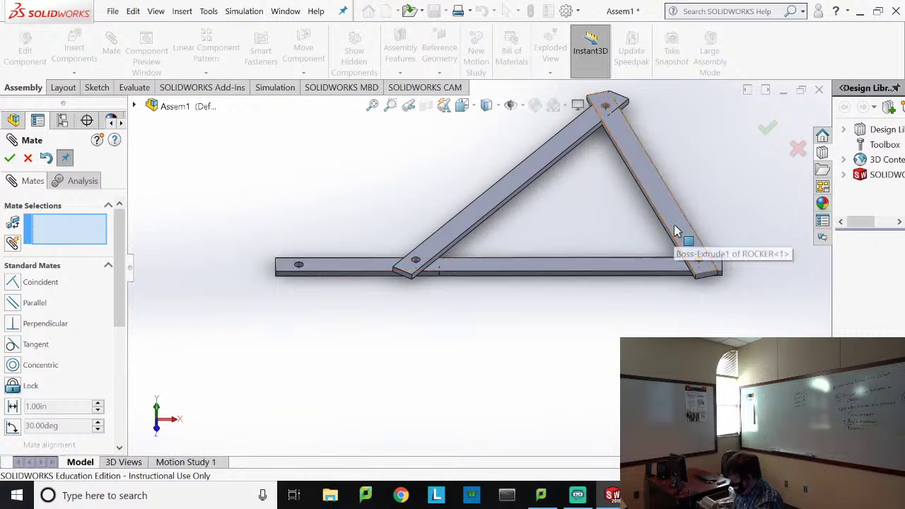
click(675, 231)
click(634, 269)
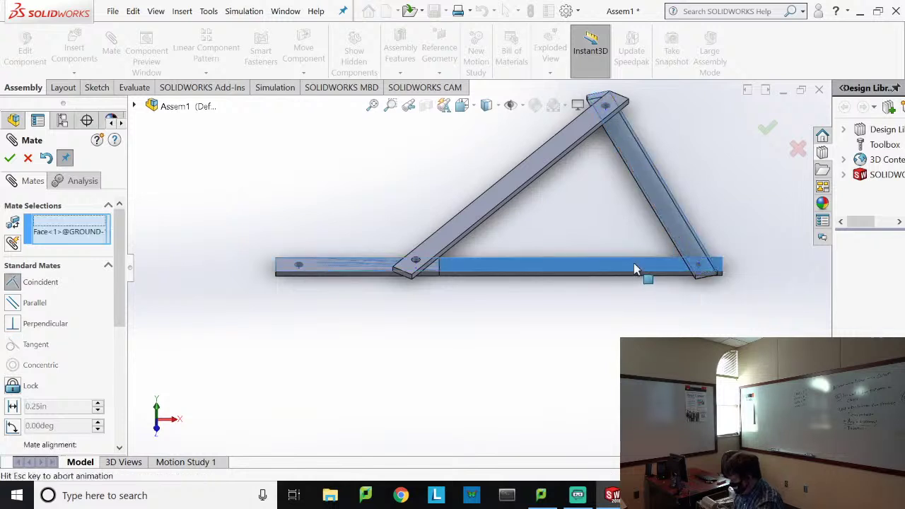
click(9, 158)
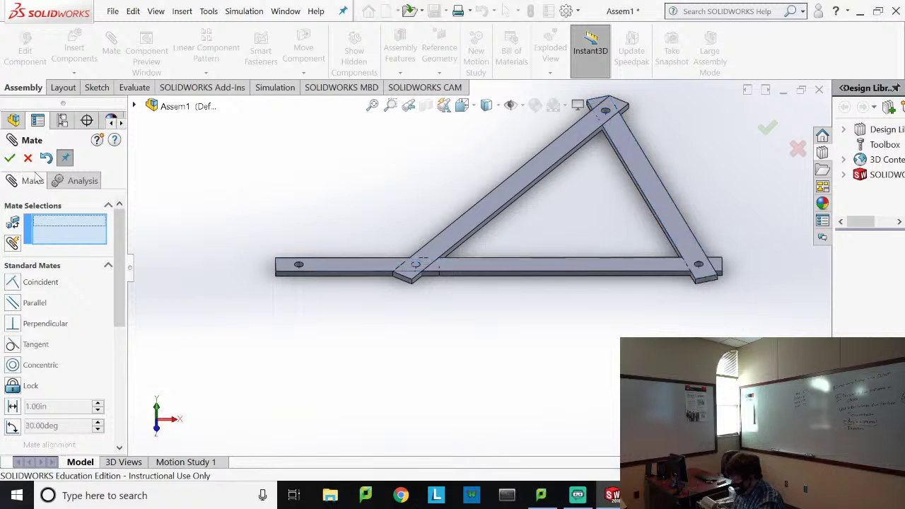
Step: Add a coincident mate between the CRANK's overlapped face, picked with Select Other, and the GROUND bar's upper face, and finish mating
right_click(362, 268)
click(415, 322)
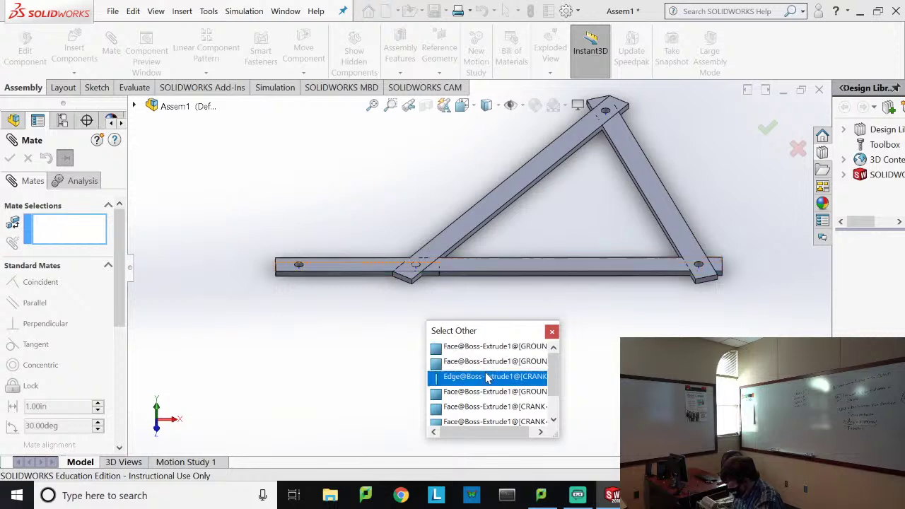
click(494, 407)
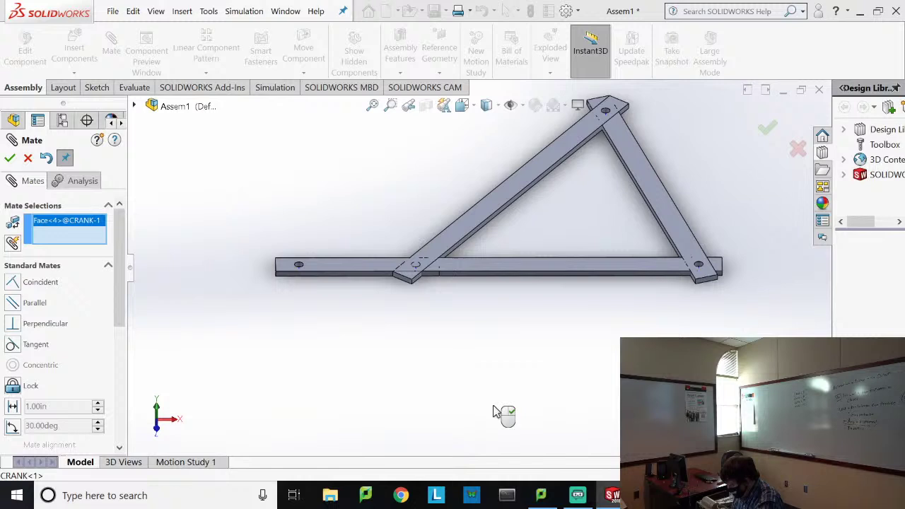
click(511, 271)
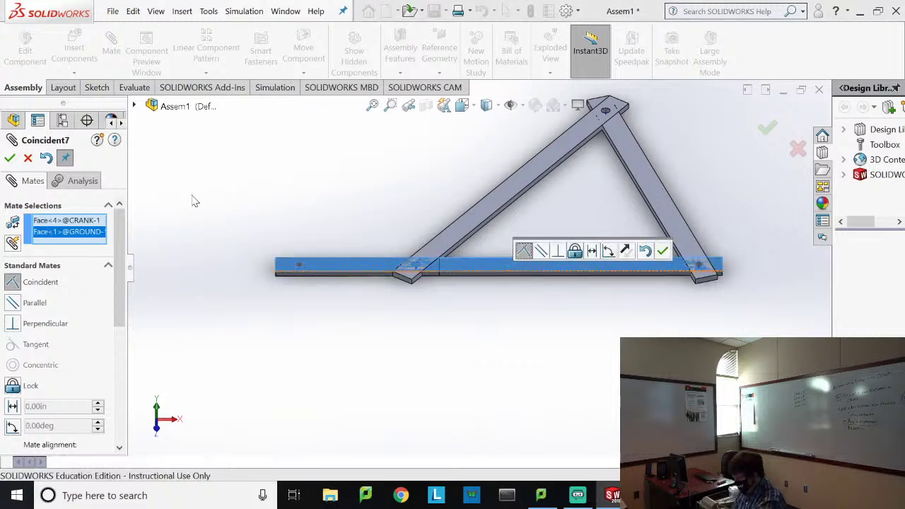
click(10, 157)
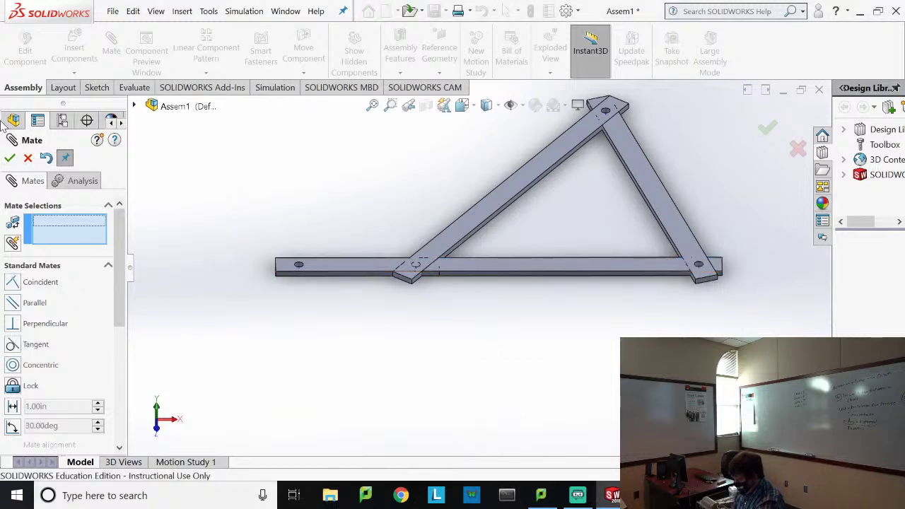
click(10, 158)
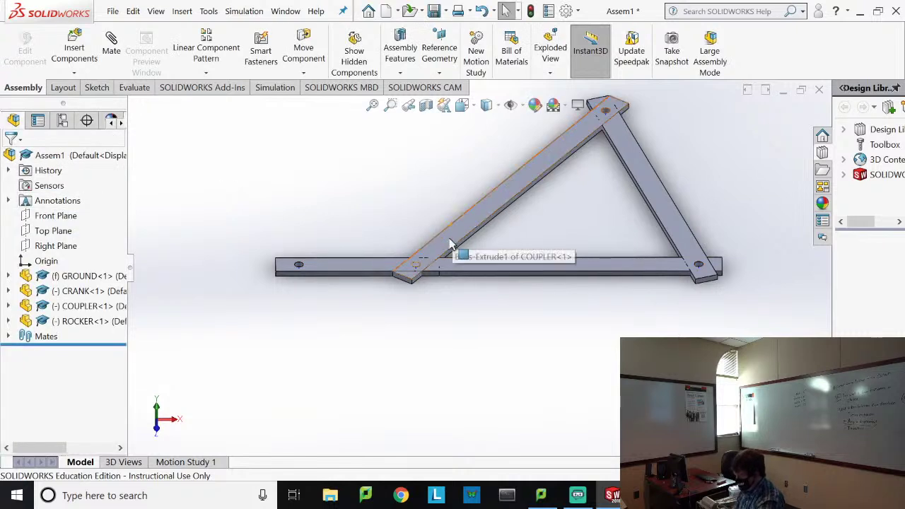
Step: Swing the COUPLER until the CRANK stands up from the GROUND bar, and show the linkage in the Top view
drag(447, 228, 244, 380)
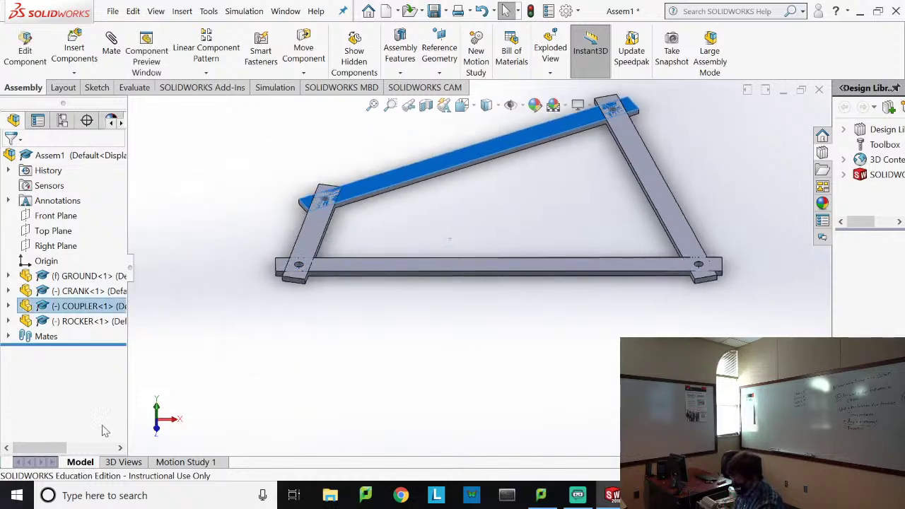
click(158, 408)
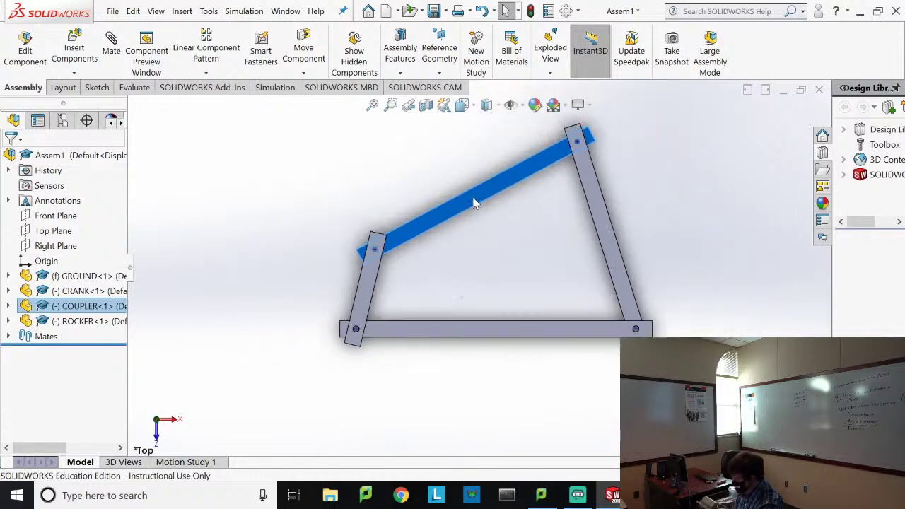
scroll(475, 203, down, 2)
Step: Open Motion Study 1 and rotate the CRANK slightly clockwise about its ground hole
click(203, 463)
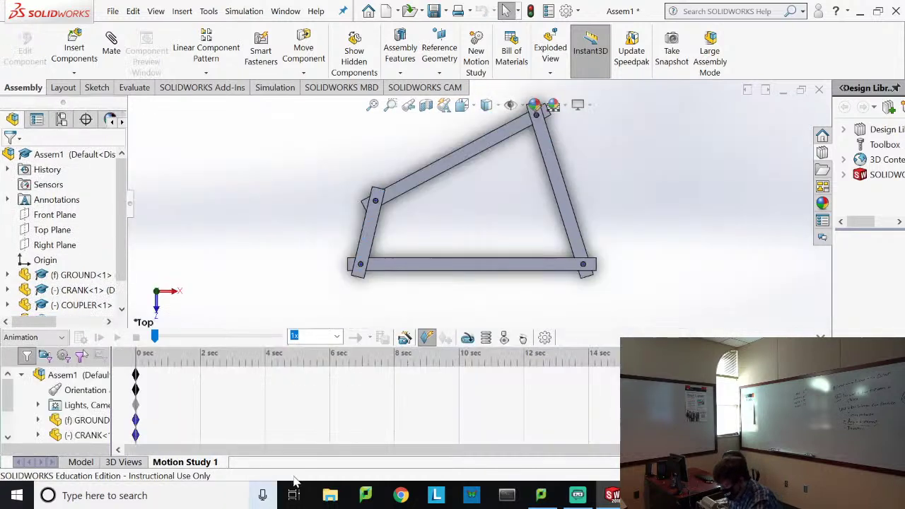
click(79, 434)
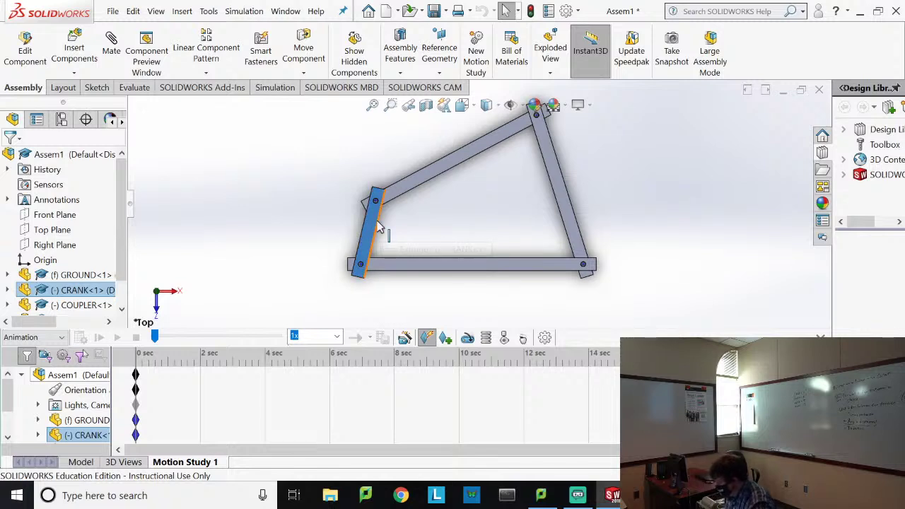
drag(382, 222, 409, 338)
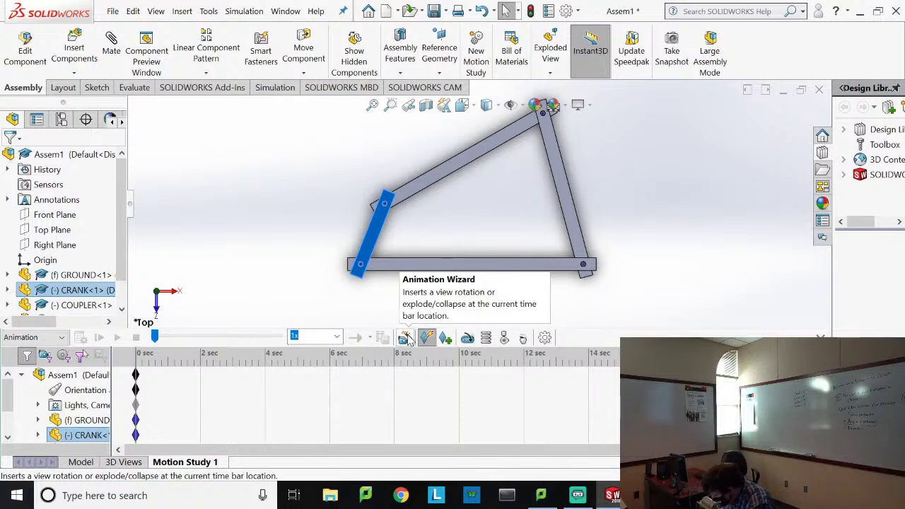
click(407, 340)
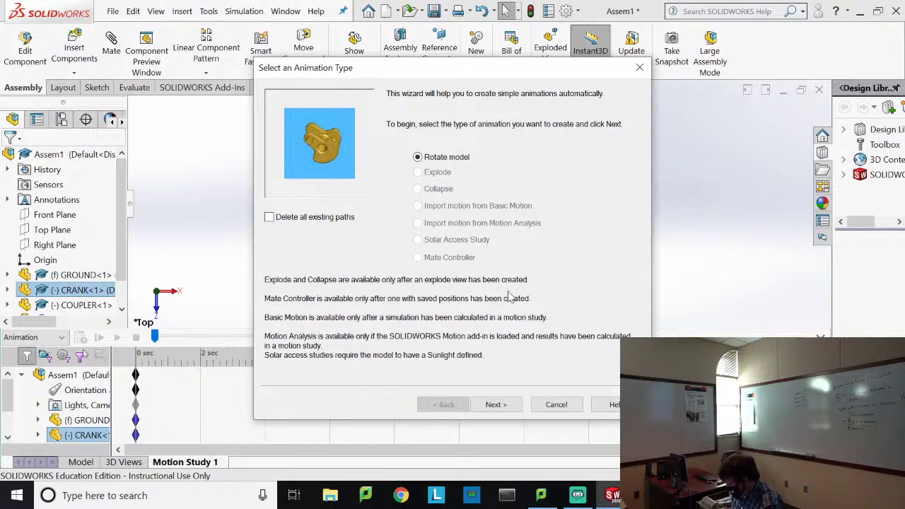
click(539, 403)
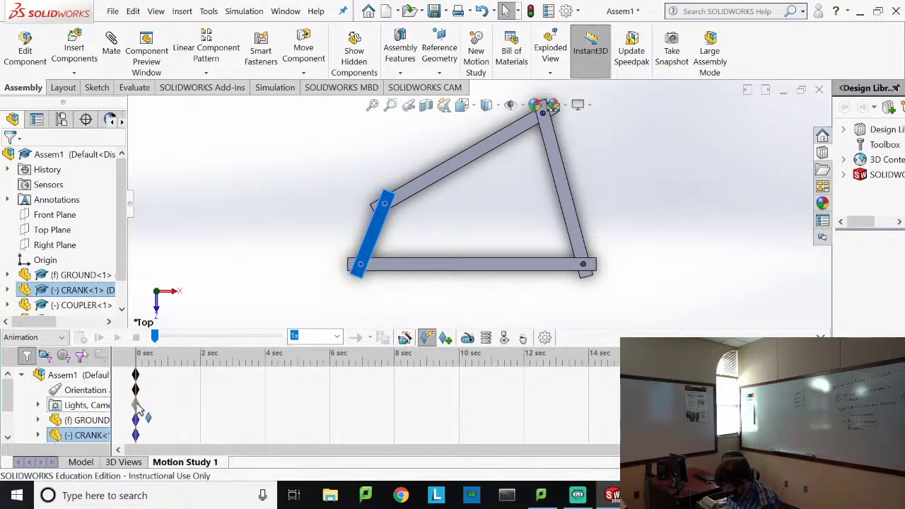
Step: Place a CRANK key point at 6 sec and swing the CRANK counter-clockwise to point up and to the left
click(137, 435)
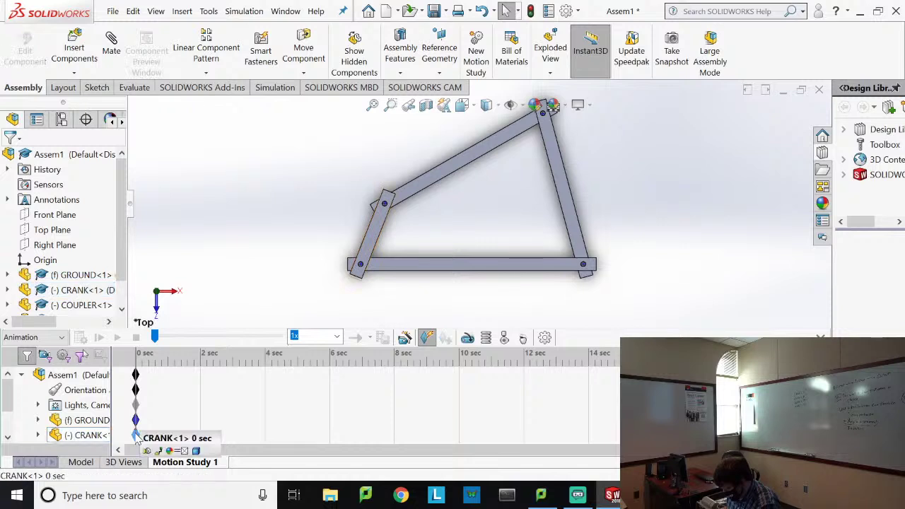
drag(139, 436, 156, 438)
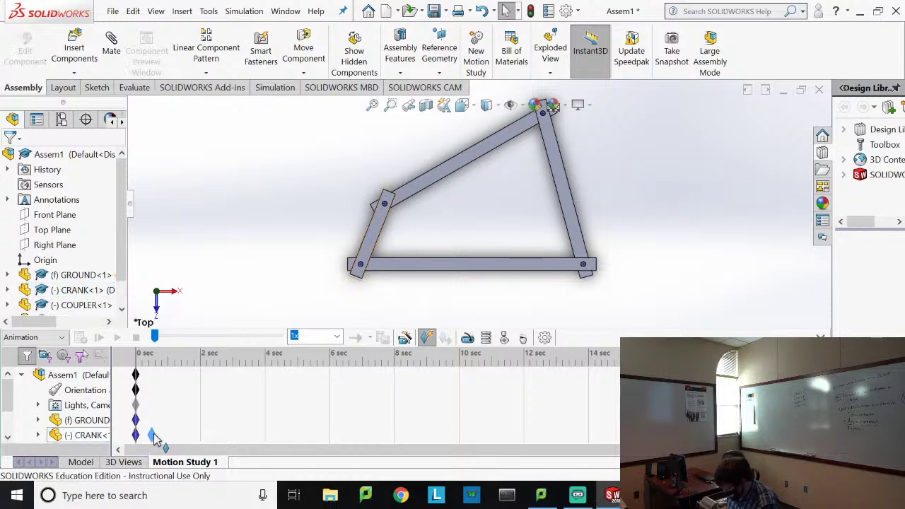
drag(237, 439, 329, 435)
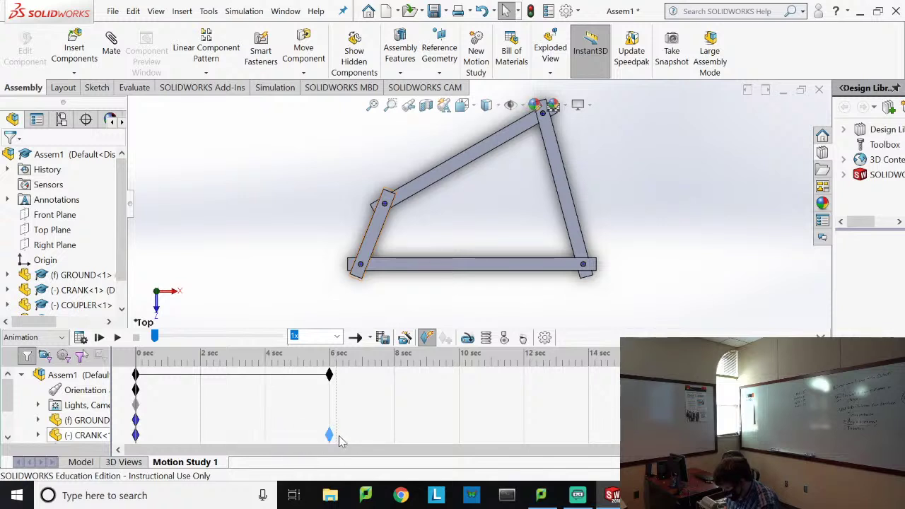
click(382, 244)
drag(394, 292, 360, 311)
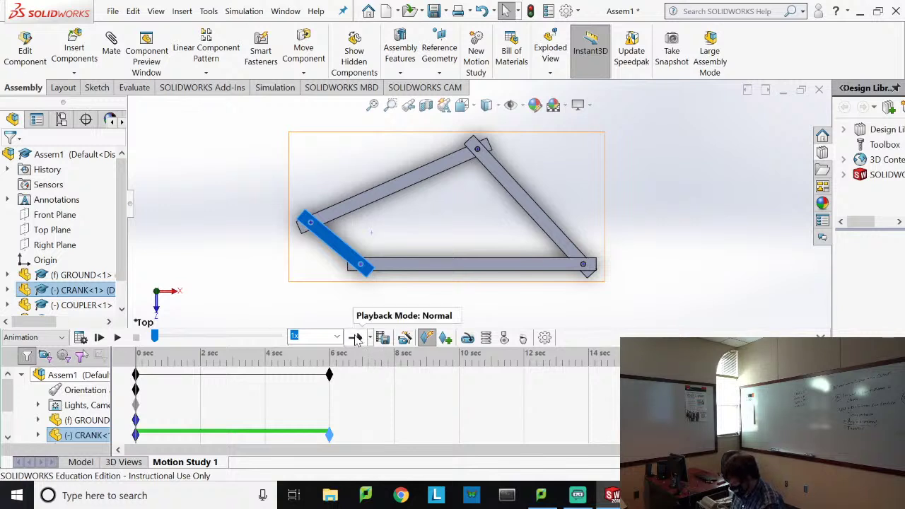
click(374, 418)
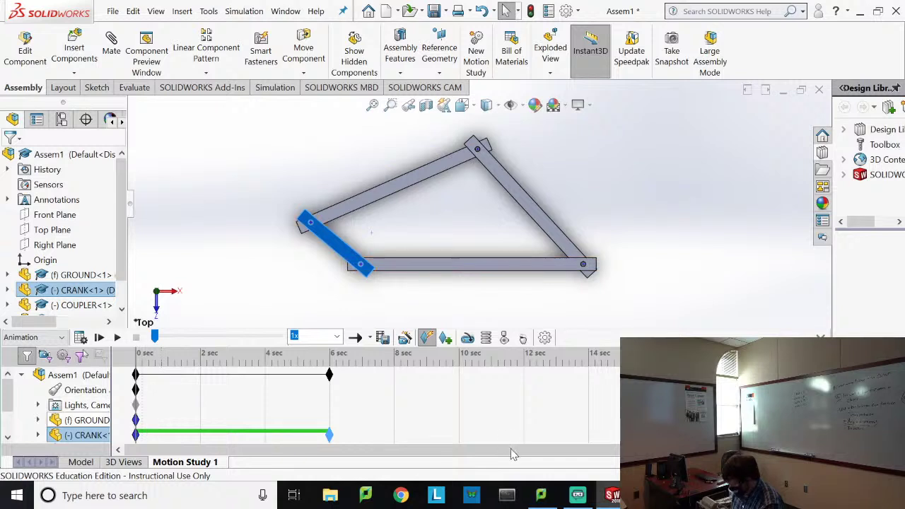
Step: Add a rotary motor to the CRANK's upper face and try scrubbing the animation from 0 sec
click(469, 338)
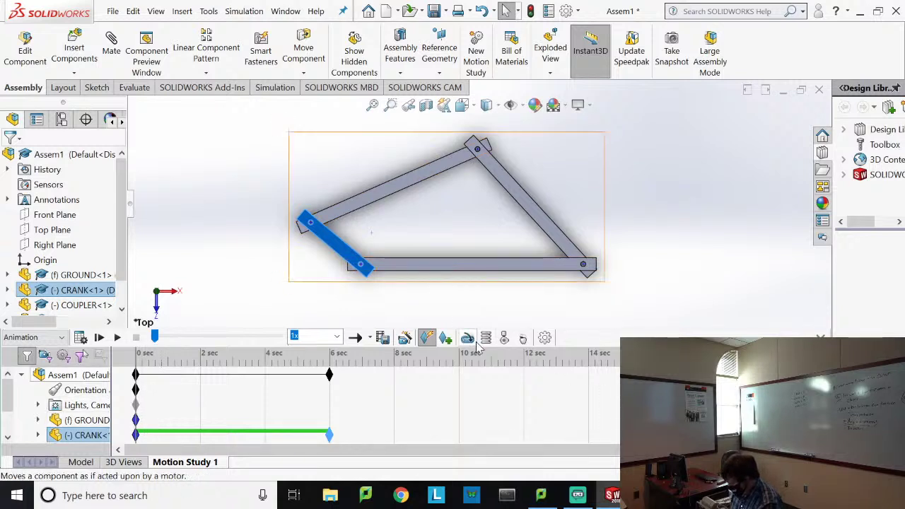
click(344, 253)
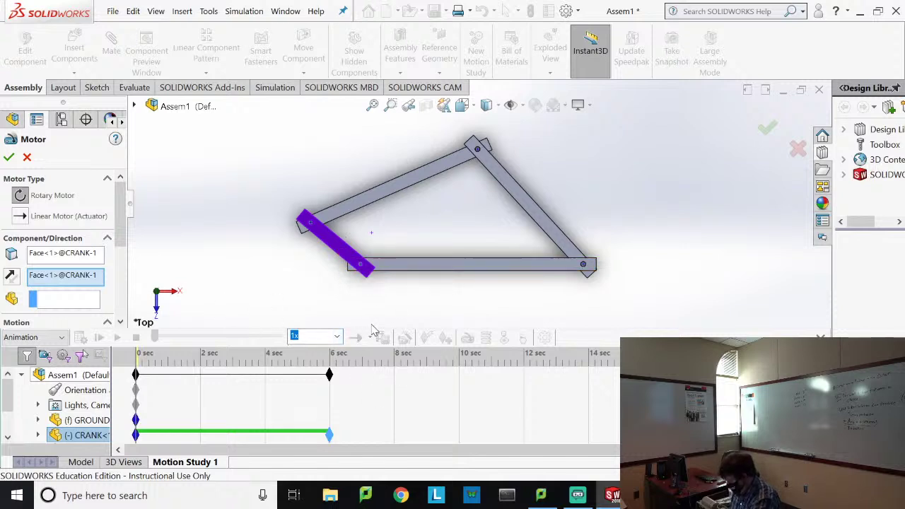
key(Return)
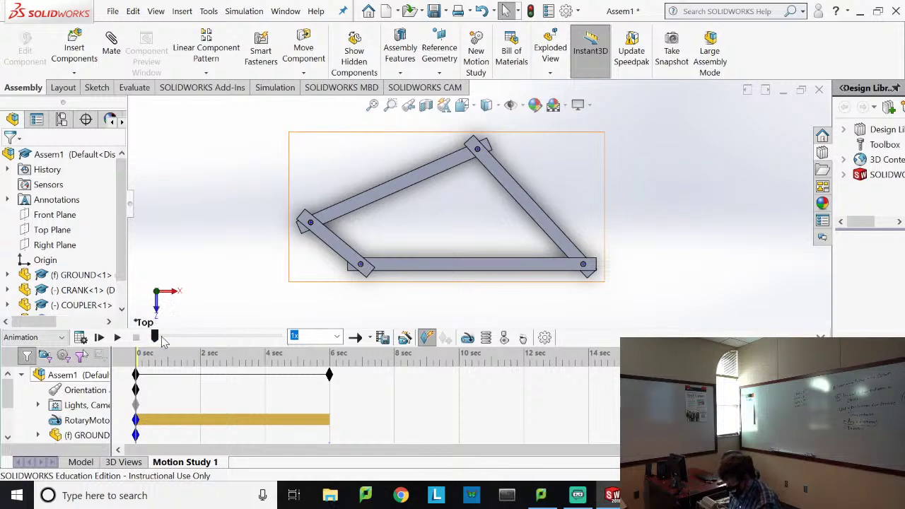
drag(156, 338, 178, 352)
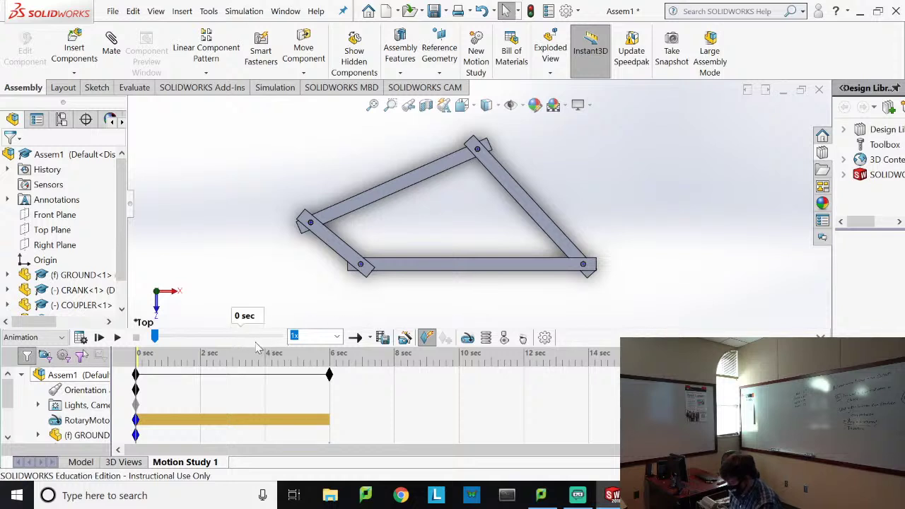
Step: Play the linkage animation from the start, set the playback speed to 0.1x, replay it and stop it partway
click(117, 338)
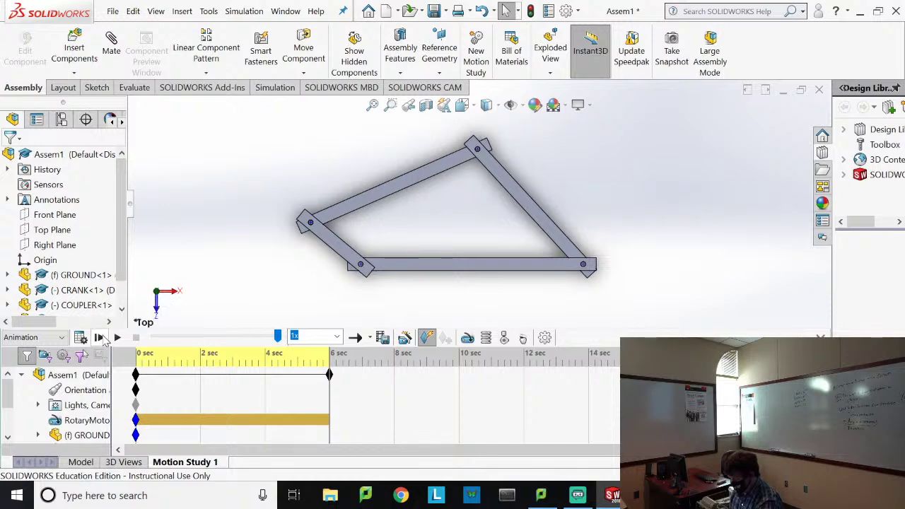
click(99, 338)
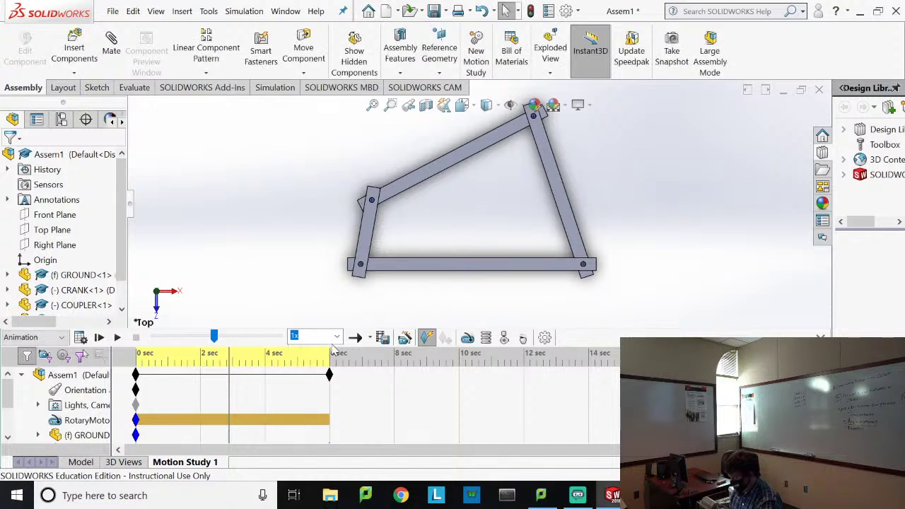
click(337, 337)
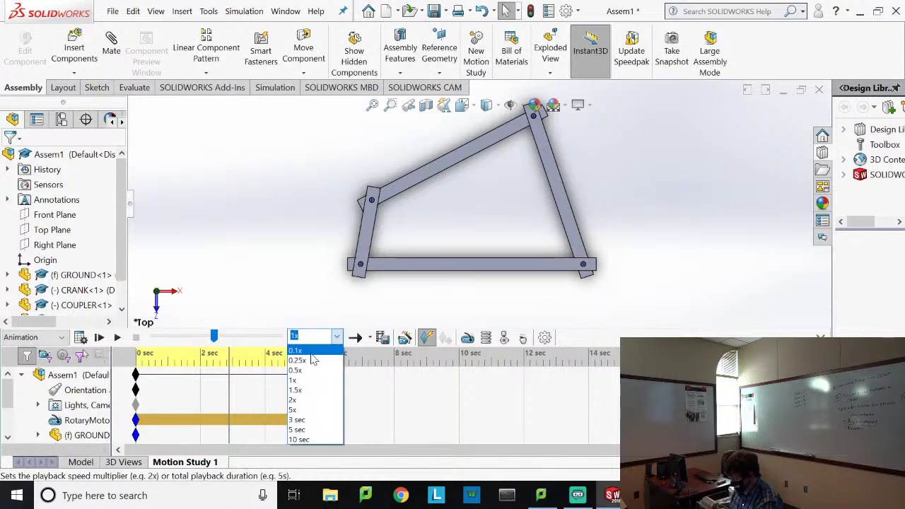
click(311, 352)
click(102, 338)
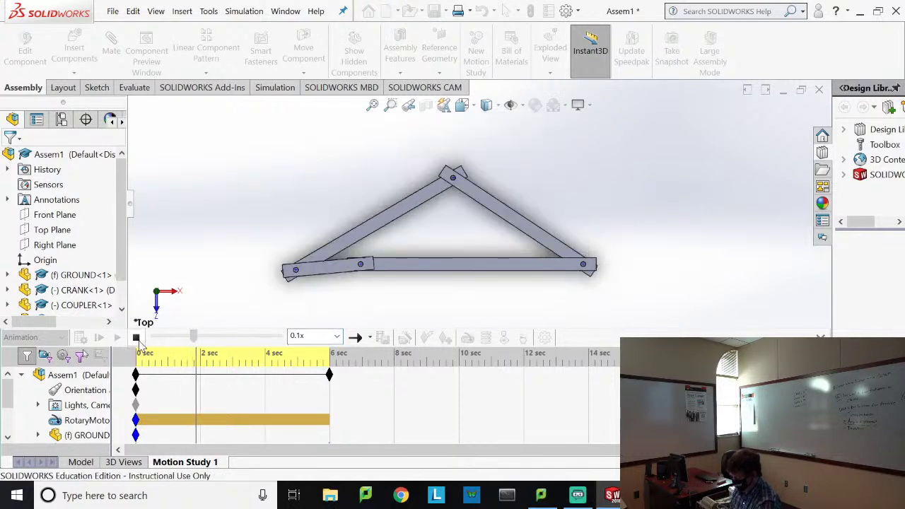
click(136, 337)
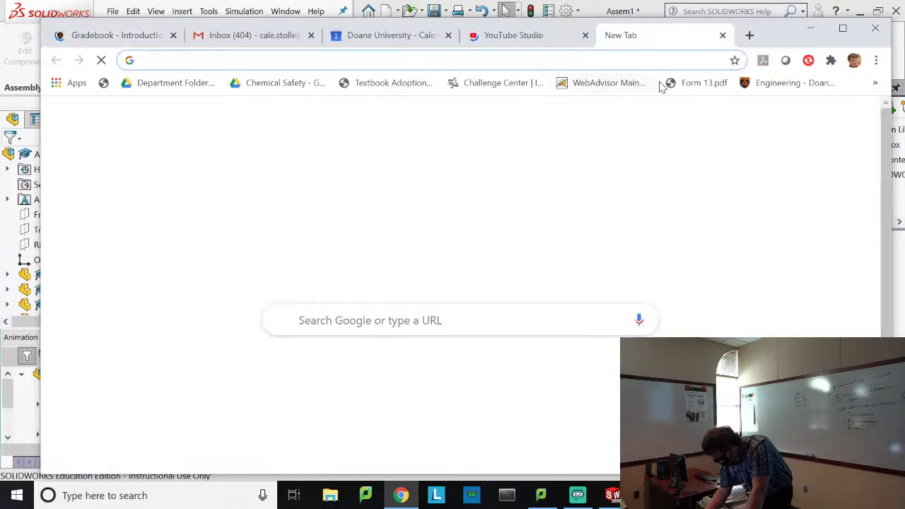
Step: Switch to Chrome and open the Machine Design Sec 1 course on the doane.instructure.com Canvas site
text(doane)
key(Return)
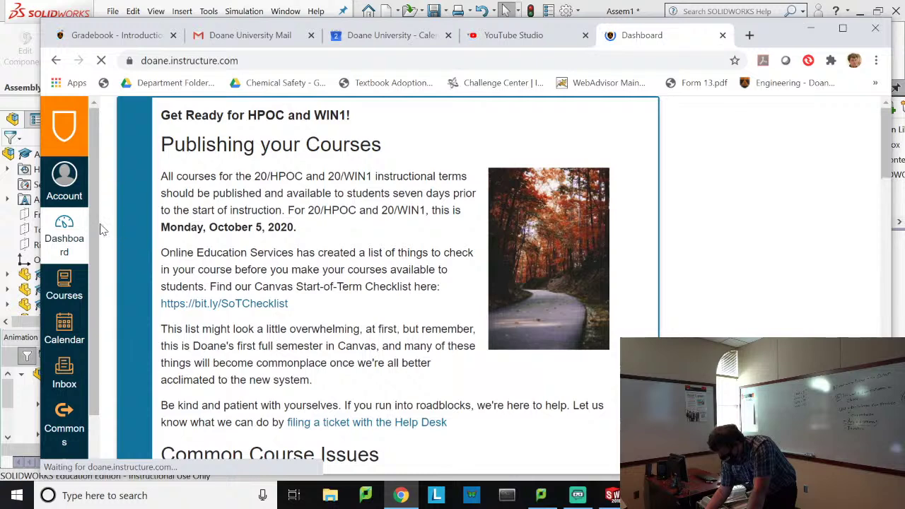
click(62, 284)
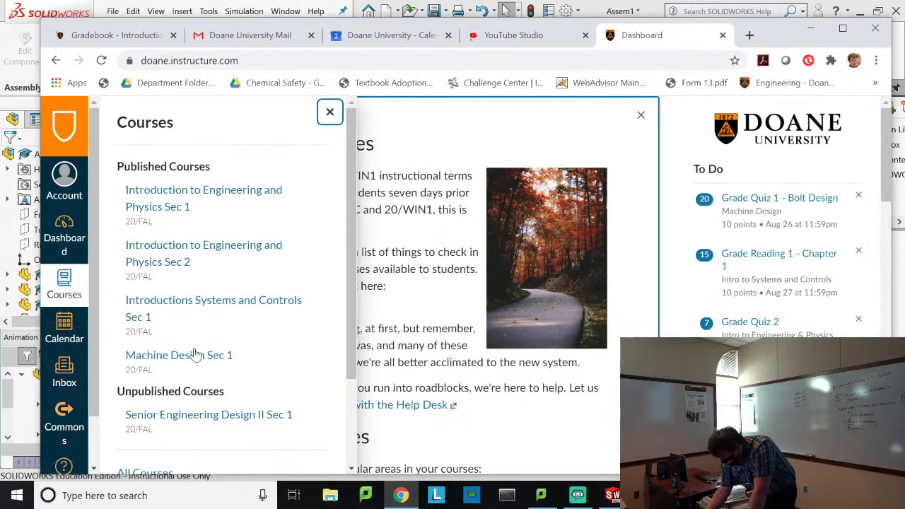
click(196, 354)
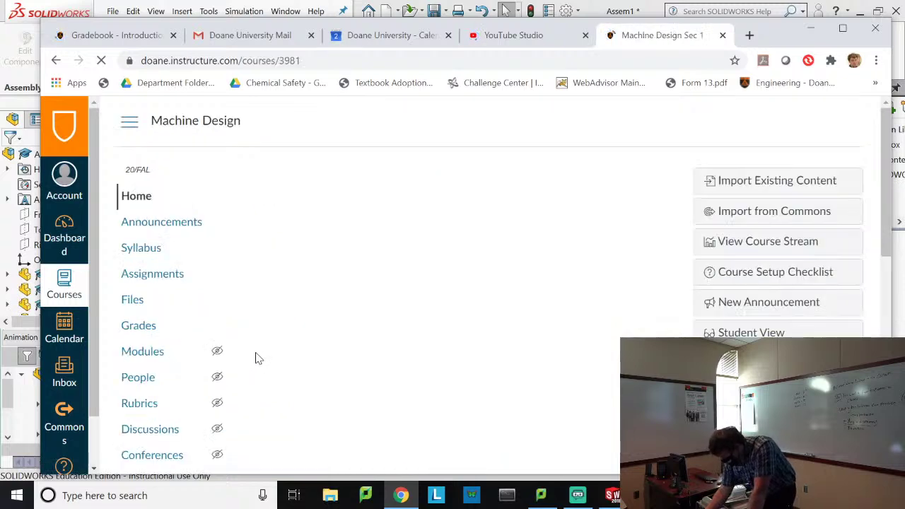
Step: Open Final Project - Robotic Leg.pdf from the Project Documents folder in the course files
click(134, 300)
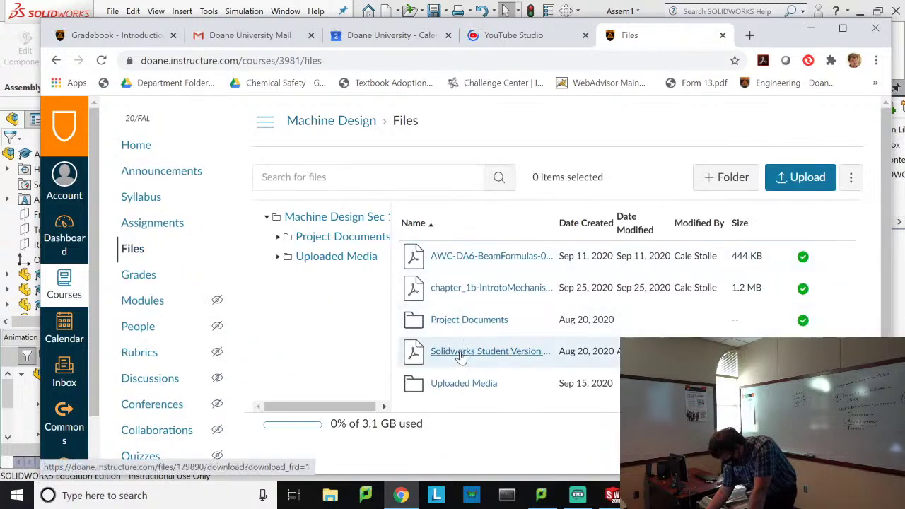
click(468, 323)
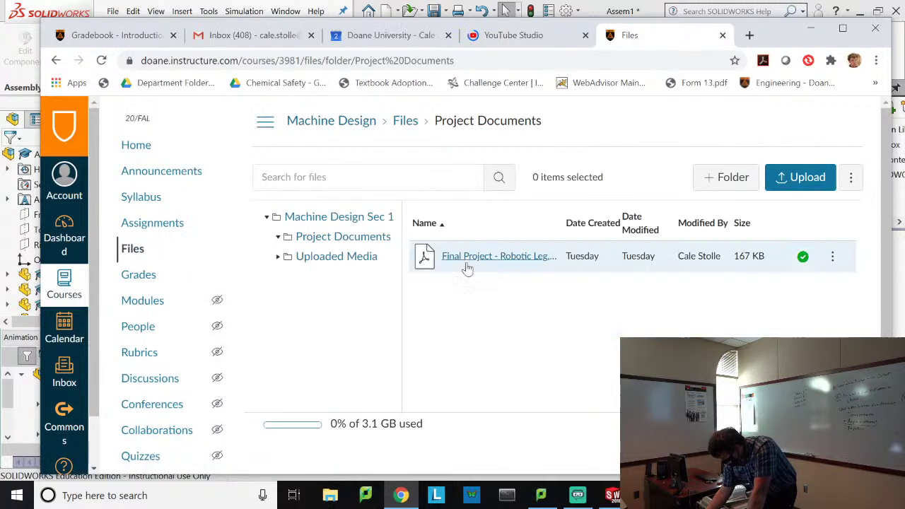
click(474, 257)
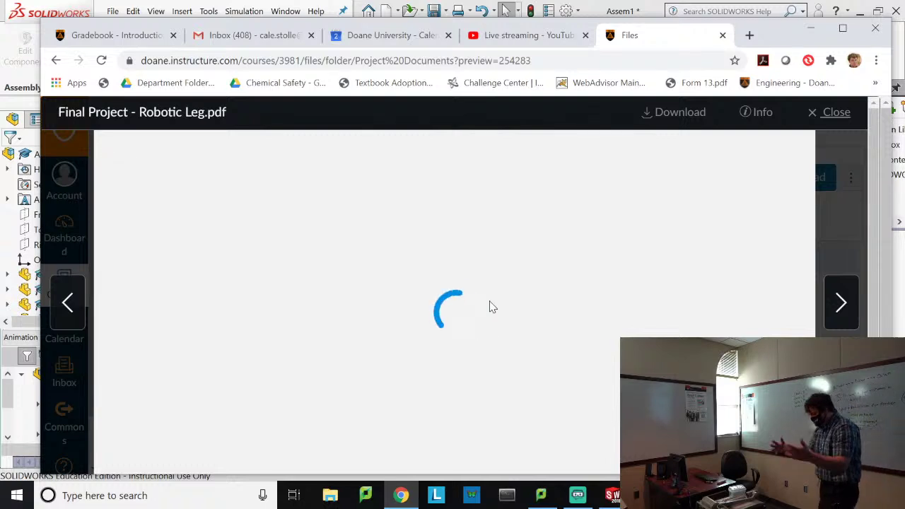
Step: Switch to File Explorer and open the Doane Classes folder on the Desktop
click(337, 497)
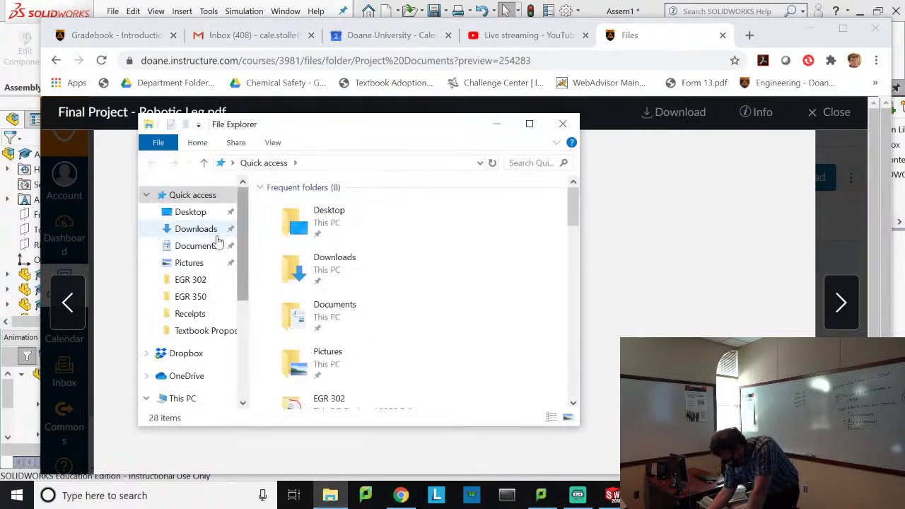
click(190, 212)
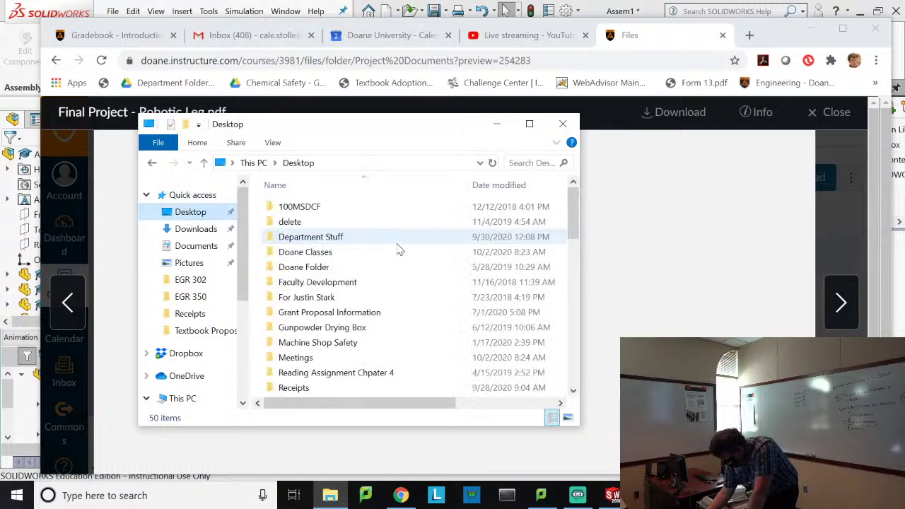
double_click(325, 253)
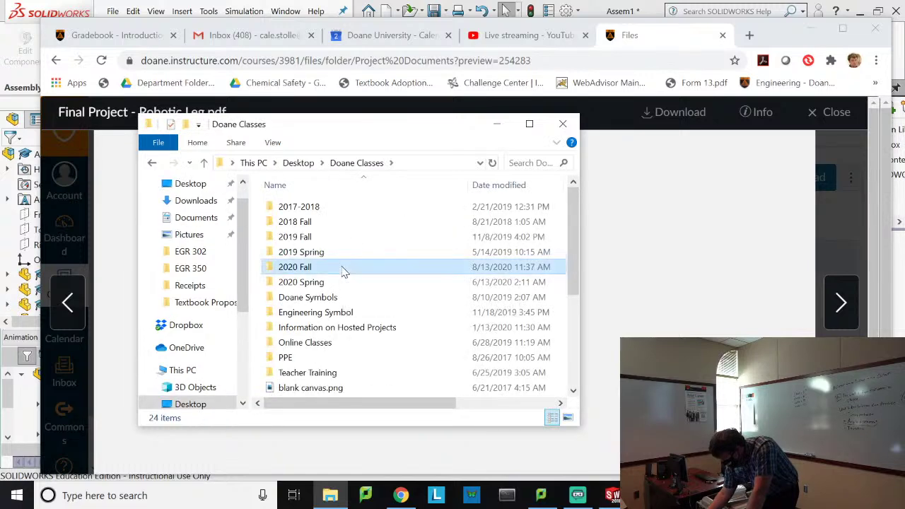